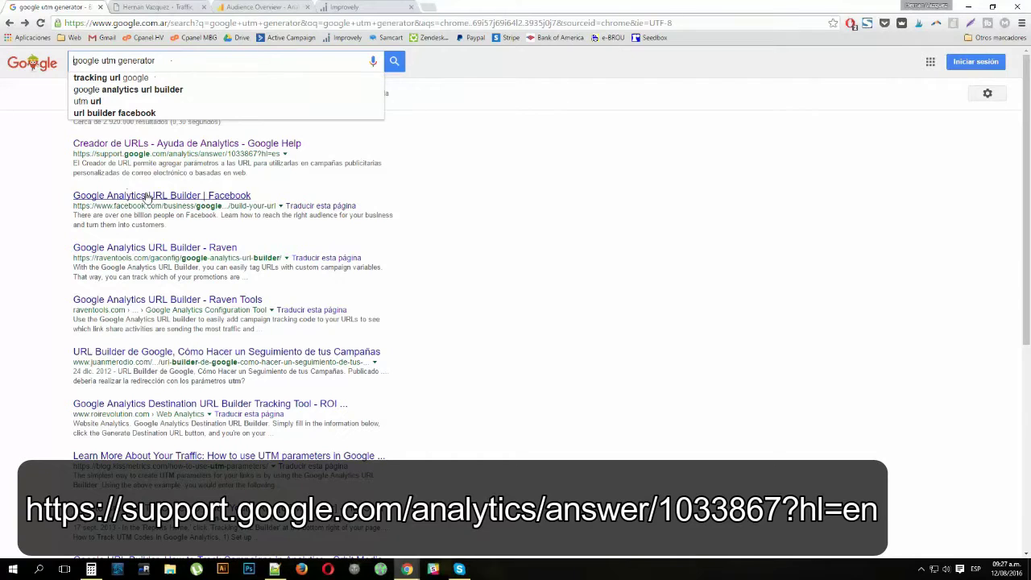
Open the Analytics Help article on the URL builder from the search results and switch its language to English
click(162, 196)
click(8, 23)
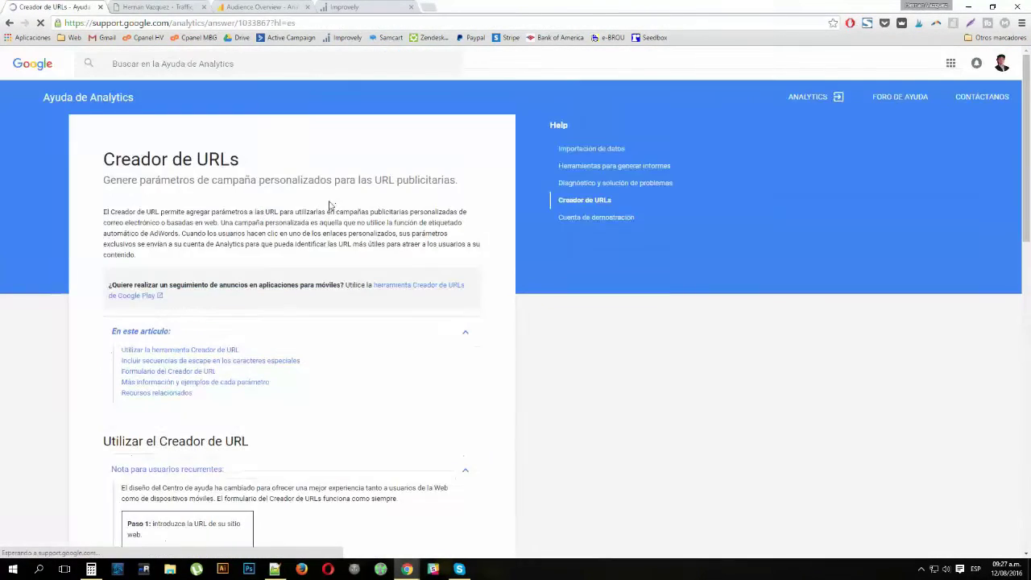
scroll(317, 176, down, 10)
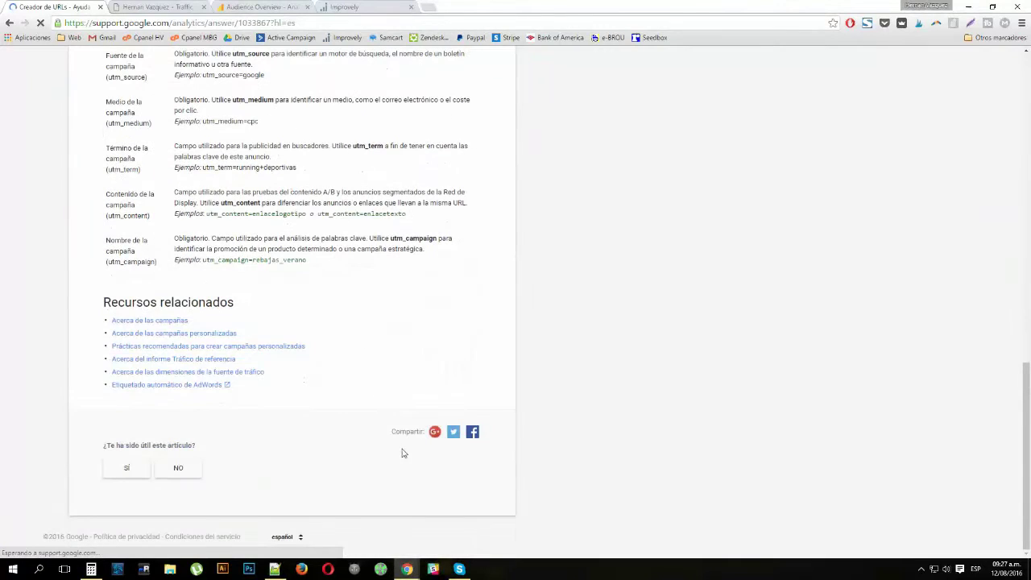
click(306, 534)
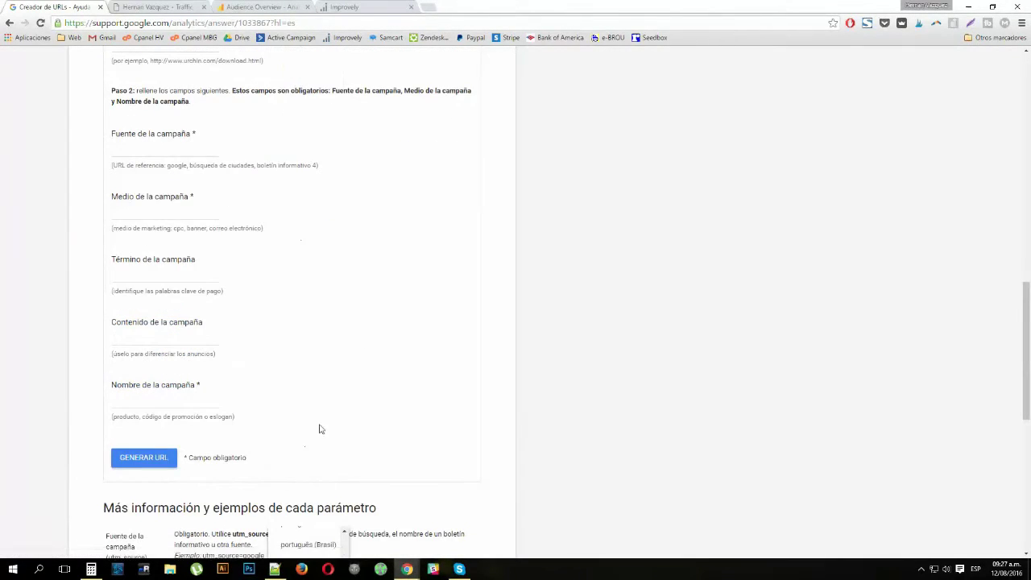
scroll(320, 428, down, 1)
scroll(329, 368, up, 3)
click(325, 239)
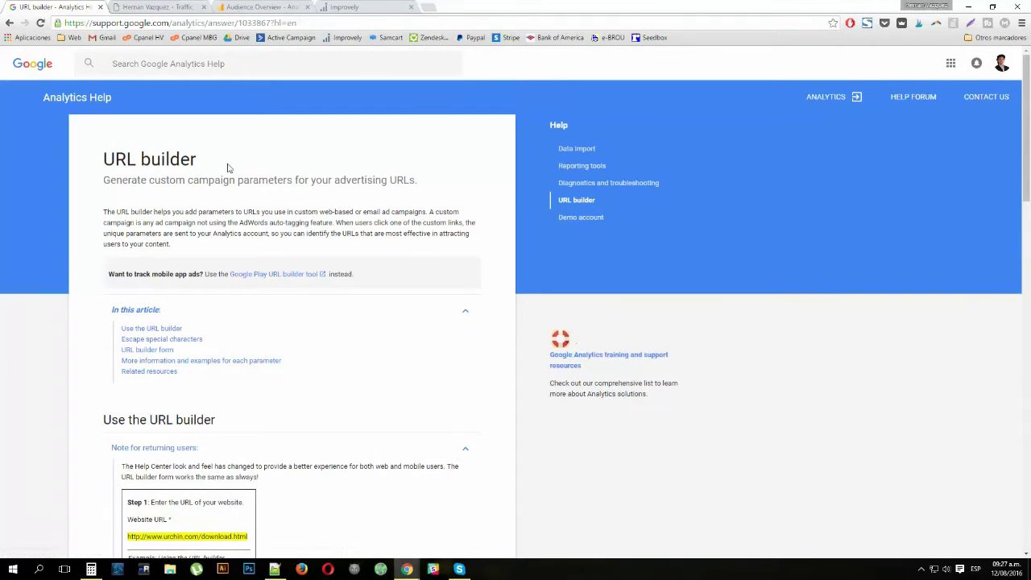
mouse_move(230, 169)
mouse_down()
mouse_move(75, 149)
mouse_move(240, 167)
mouse_up()
click(123, 125)
click(239, 167)
double_click(233, 176)
triple_click(233, 177)
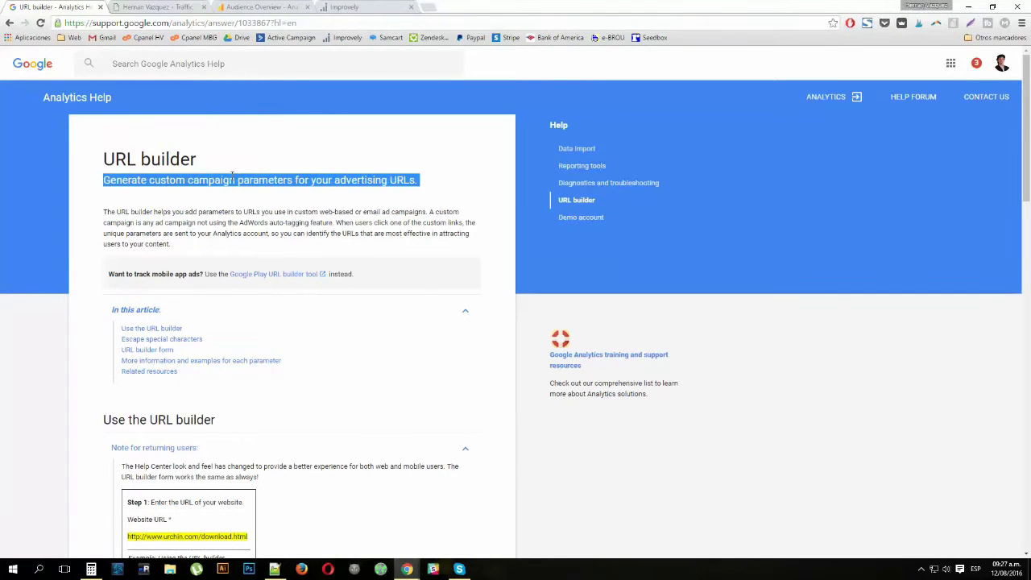
click(232, 166)
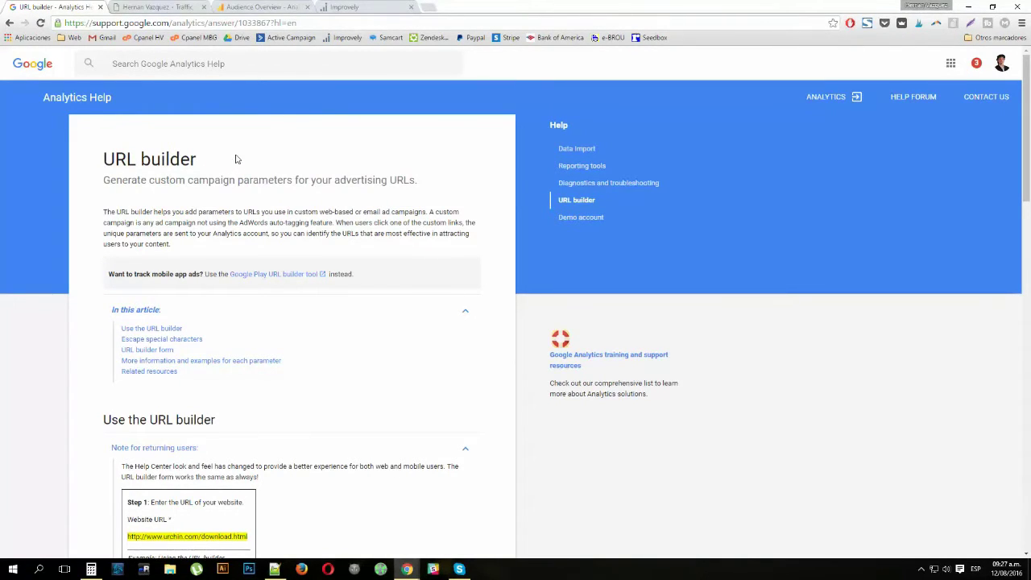
Copy the blog's home page address from its open browser tab
scroll(247, 260, down, 2)
scroll(368, 119, down, 6)
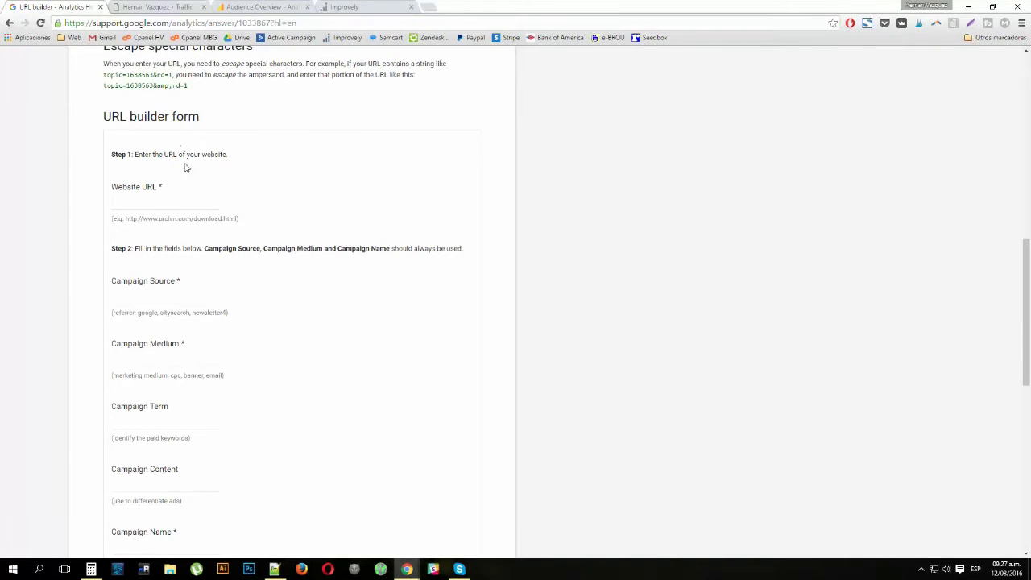
click(159, 7)
click(153, 22)
key(ctrl+c)
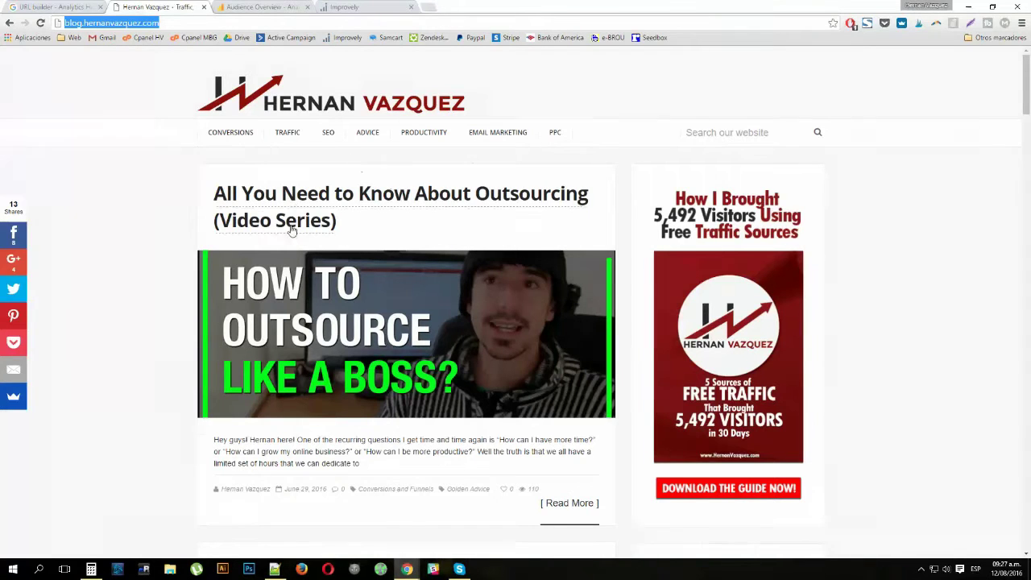
scroll(322, 177, down, 1)
scroll(447, 293, down, 2)
scroll(447, 292, up, 5)
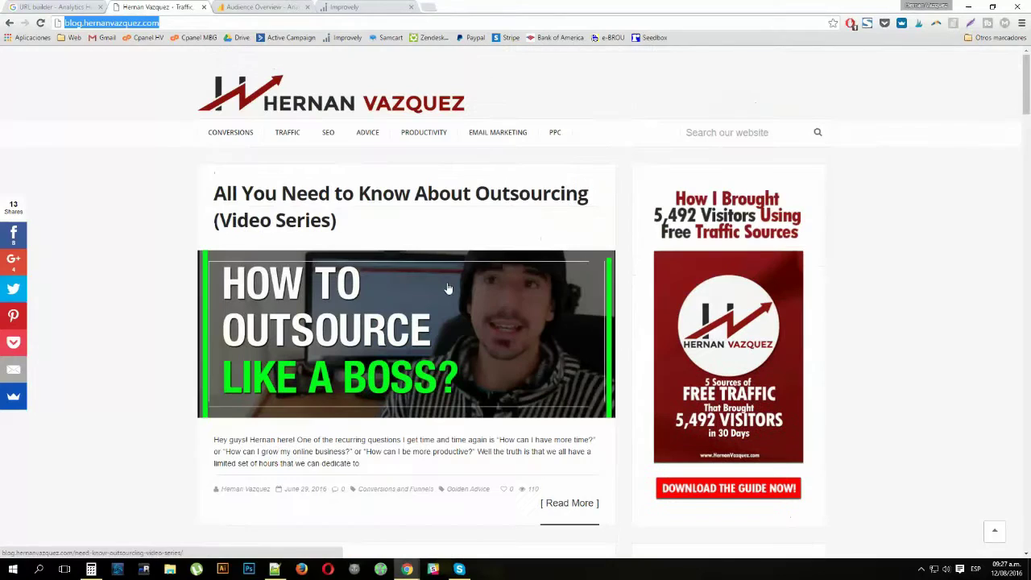
Paste the copied blog address as the Website URL in the URL builder form
click(57, 7)
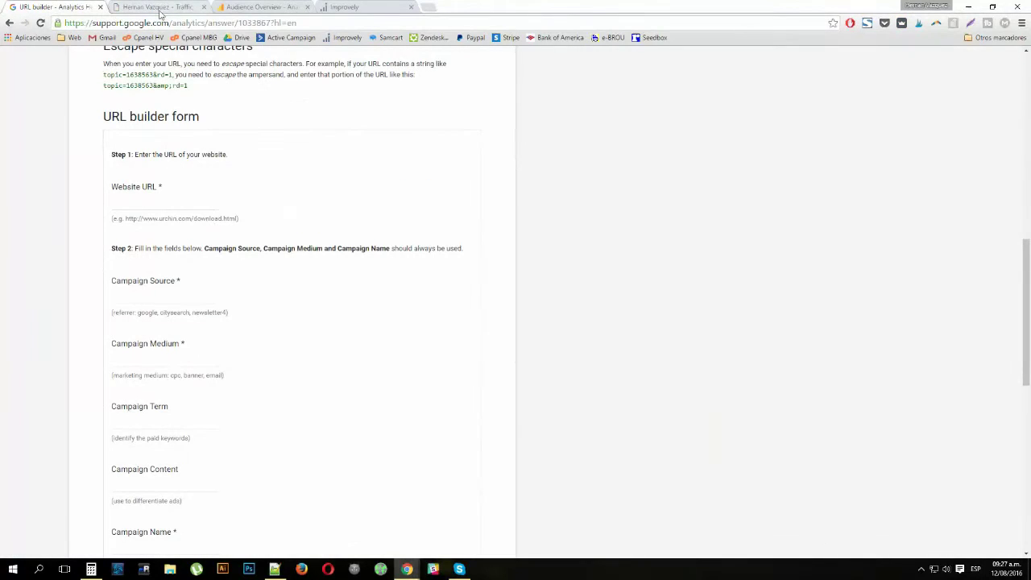
click(161, 8)
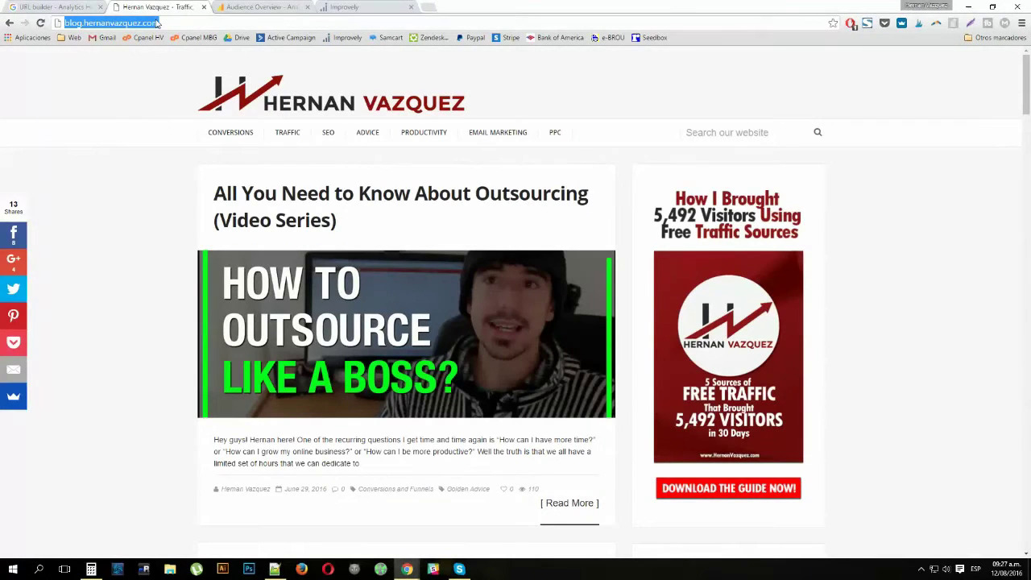
click(94, 7)
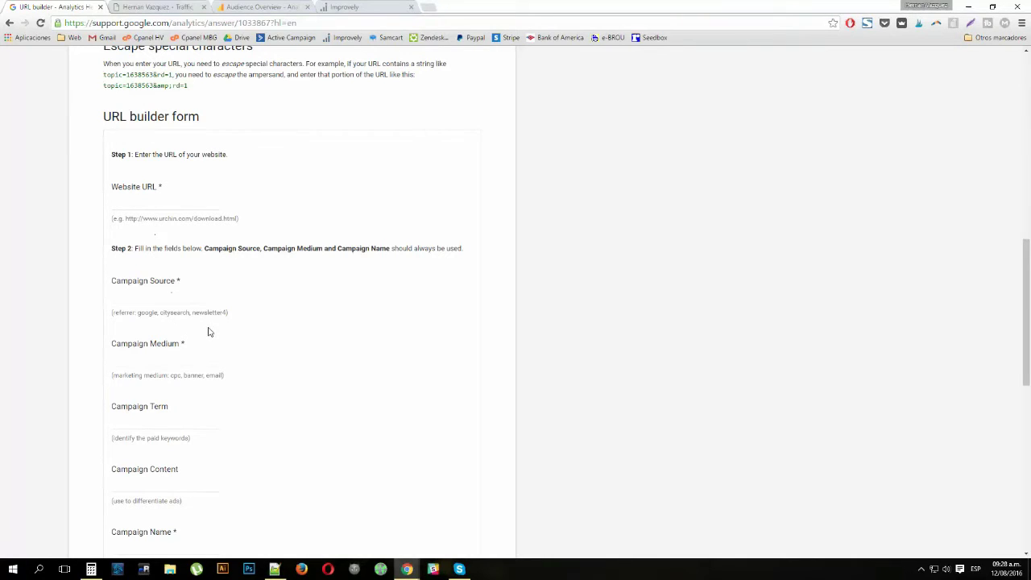
click(154, 198)
drag(170, 192, 113, 188)
click(166, 207)
key(ctrl+v)
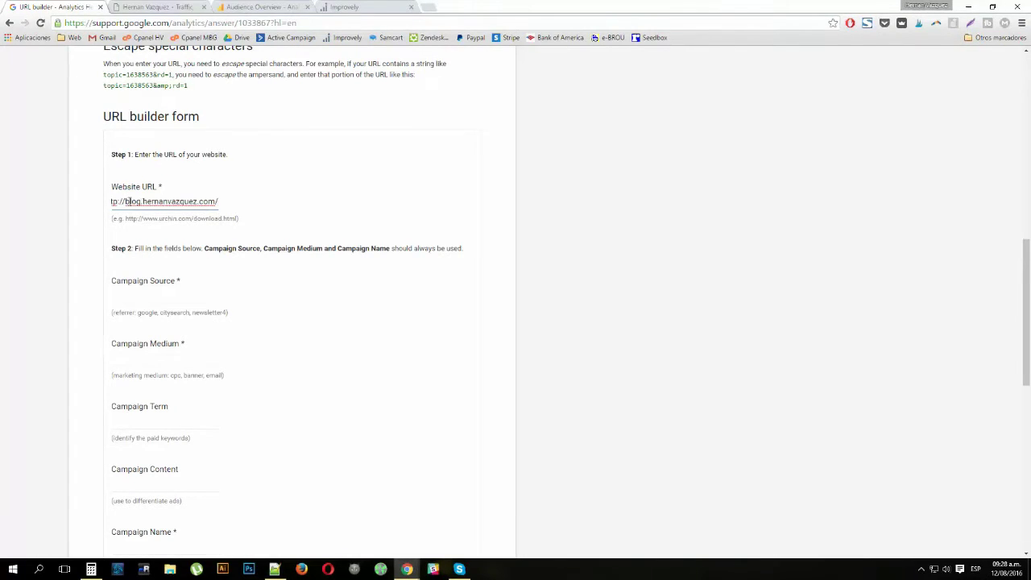
click(269, 207)
Set the Campaign Source to WarriorForum and the Campaign Medium to SignatureBanner
scroll(276, 323, down, 1)
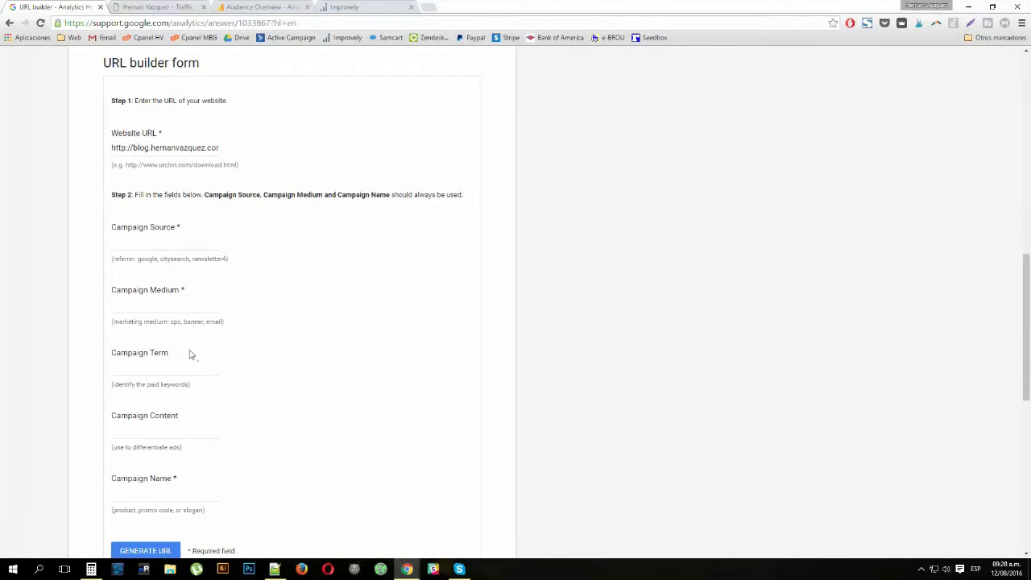
click(191, 240)
text(WarriorForum)
click(217, 307)
text(Banner)
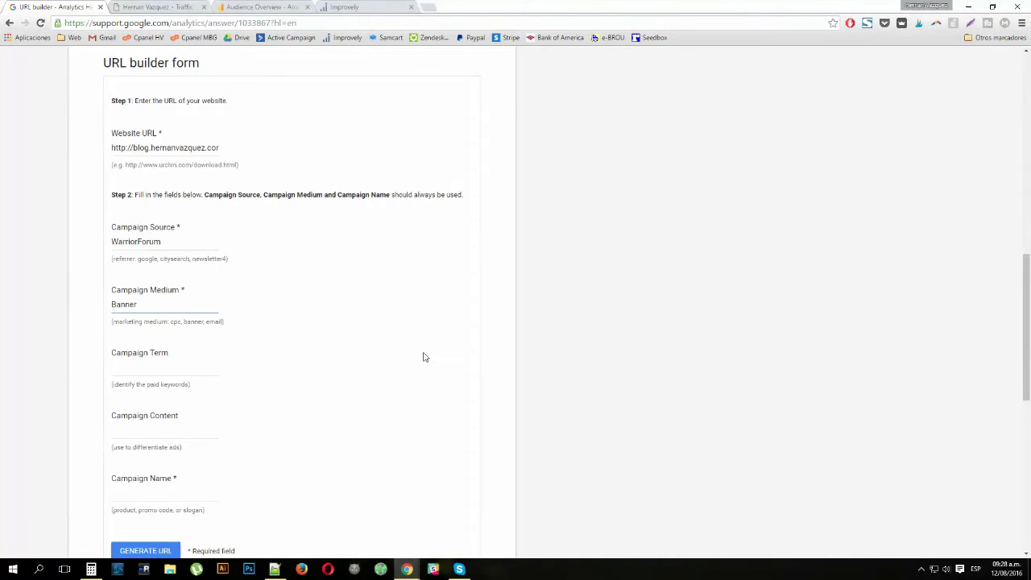
text(Signature)
Set the Campaign Content to HelpfulThreads and the Campaign Name to ForumPromo, leaving Campaign Term empty
click(163, 377)
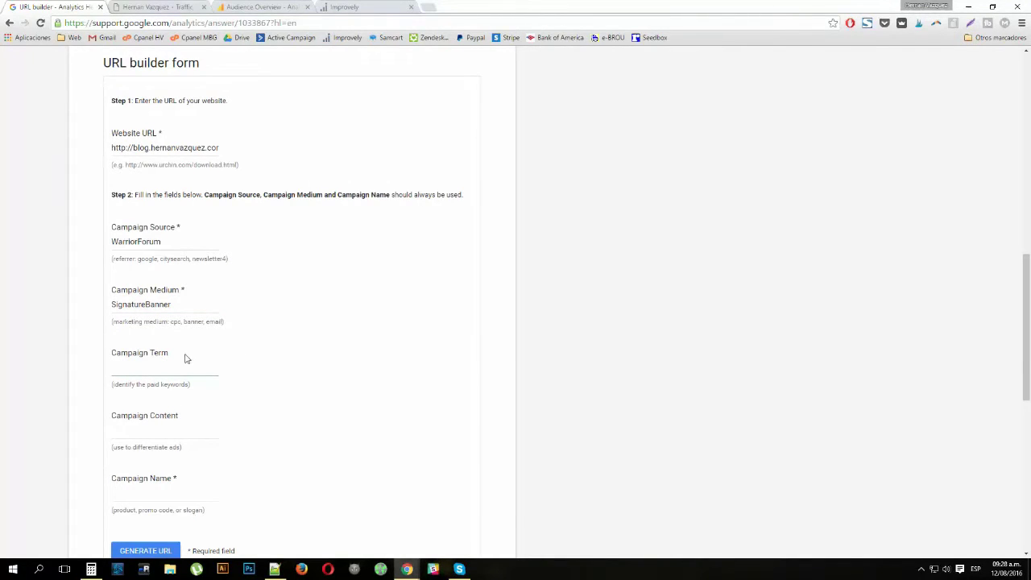
scroll(184, 357, down, 1)
click(169, 376)
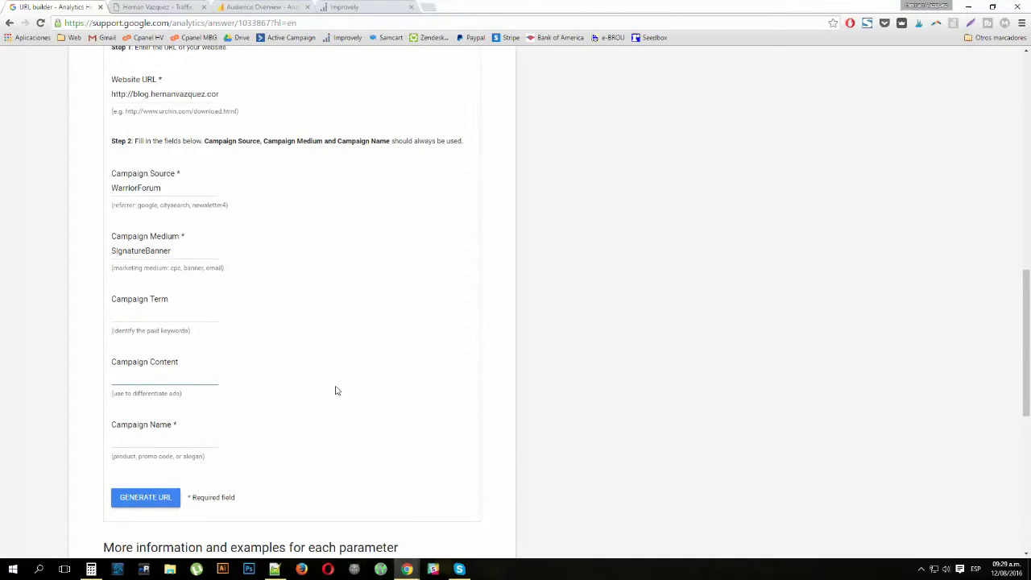
text(Helpful)
text(Thr)
key(BackSpace)
text(hreads)
key(Tab)
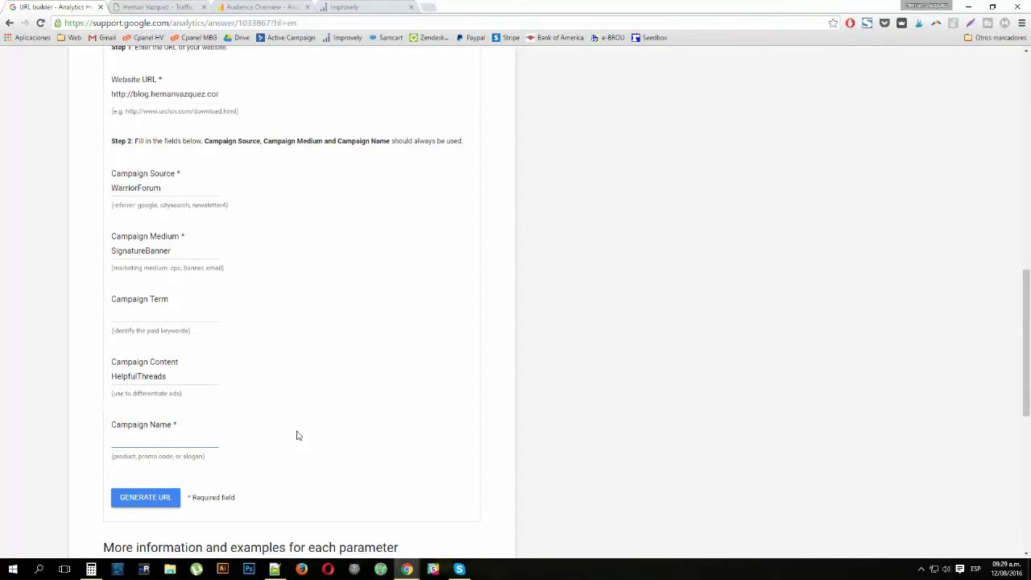
text(ForumPromo)
Review the Campaign Source, Medium, Content and Name entries in the URL builder form
scroll(273, 415, up, 1)
drag(173, 242, 99, 244)
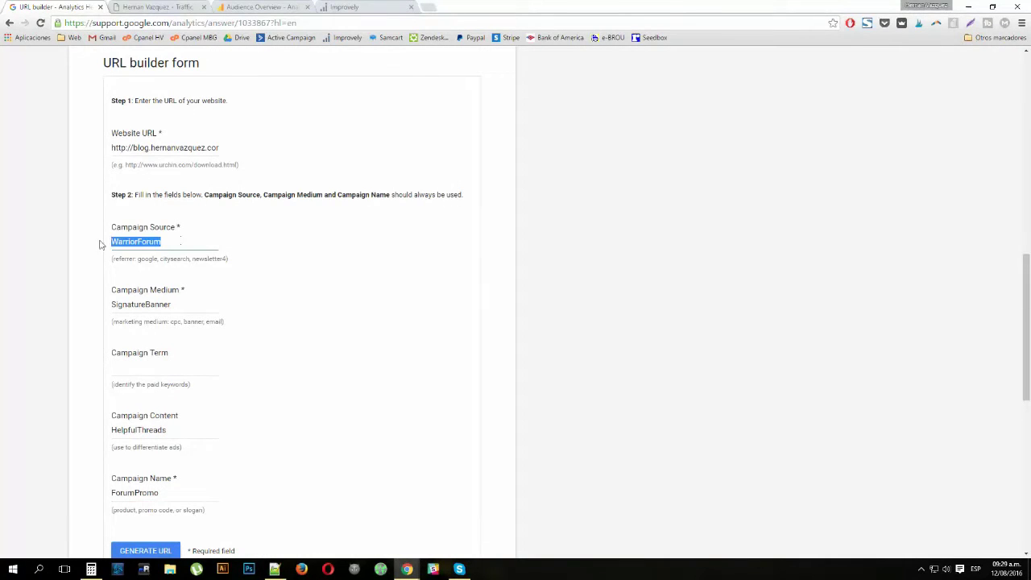
click(204, 246)
drag(191, 307, 102, 306)
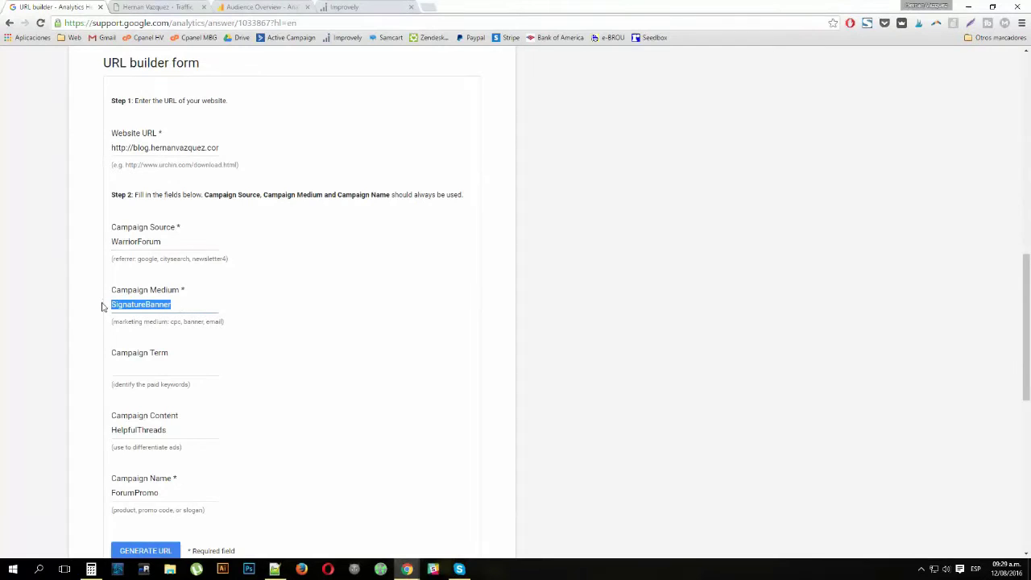
click(199, 307)
drag(201, 304, 102, 304)
scroll(226, 403, down, 1)
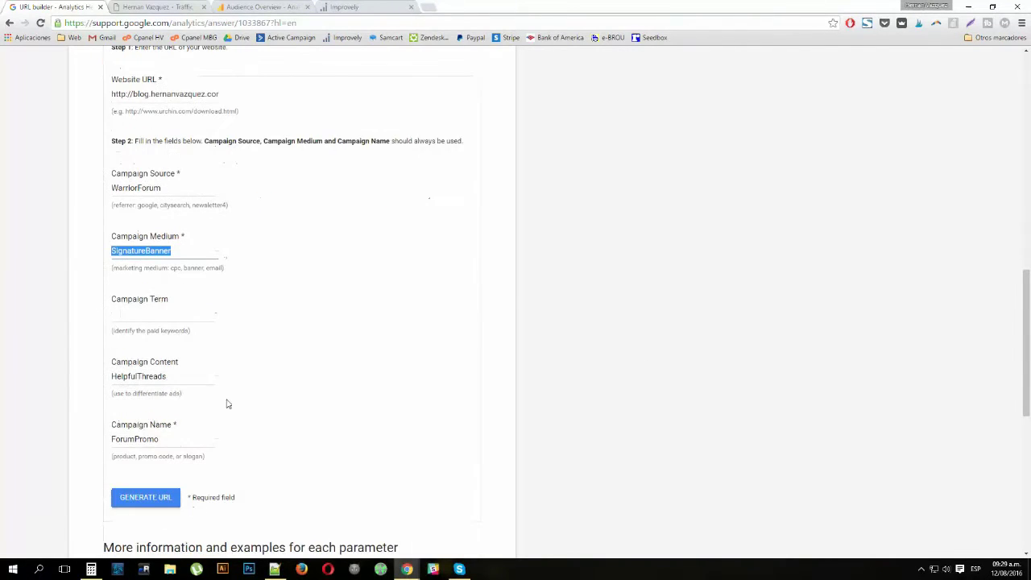
drag(195, 371, 111, 375)
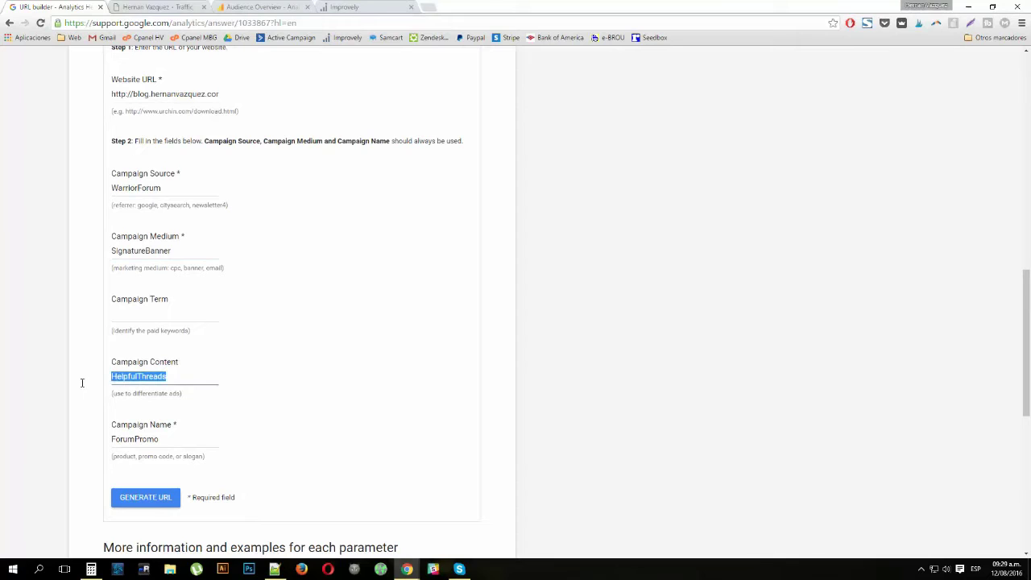
click(94, 389)
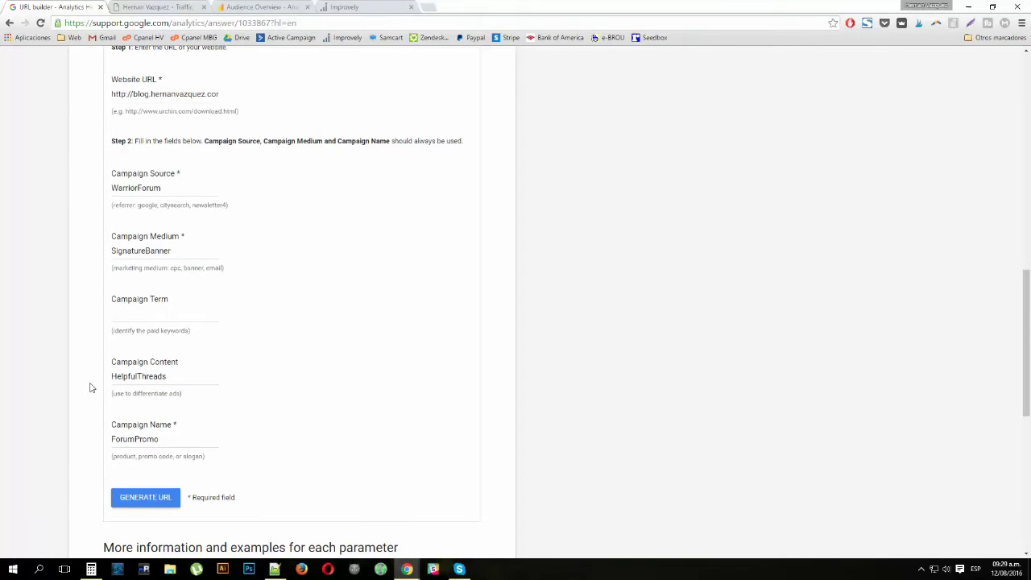
drag(190, 440, 65, 440)
click(68, 441)
Generate the tagged campaign URL from the completed form
scroll(68, 441, down, 1)
scroll(160, 392, down, 1)
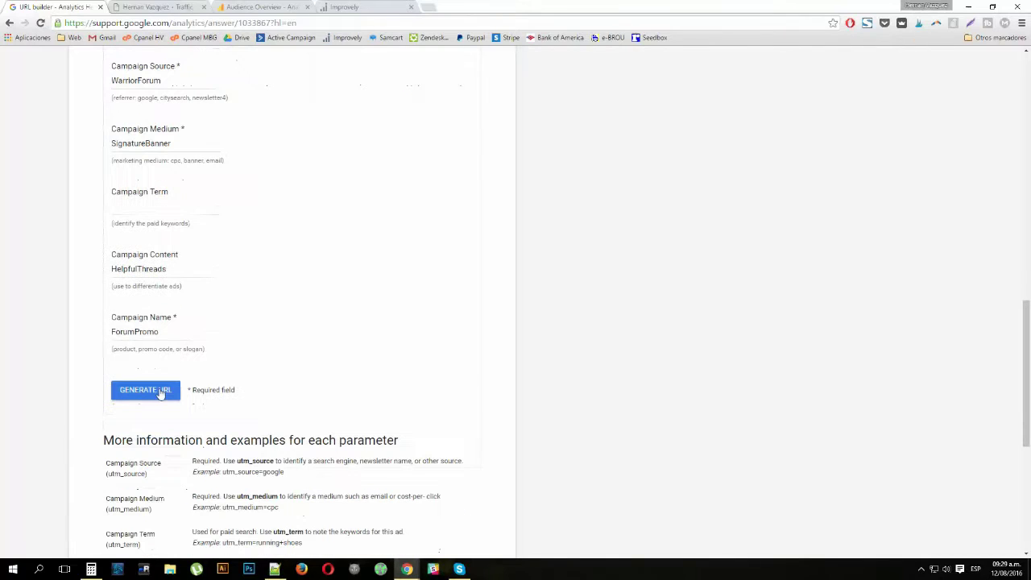
click(160, 391)
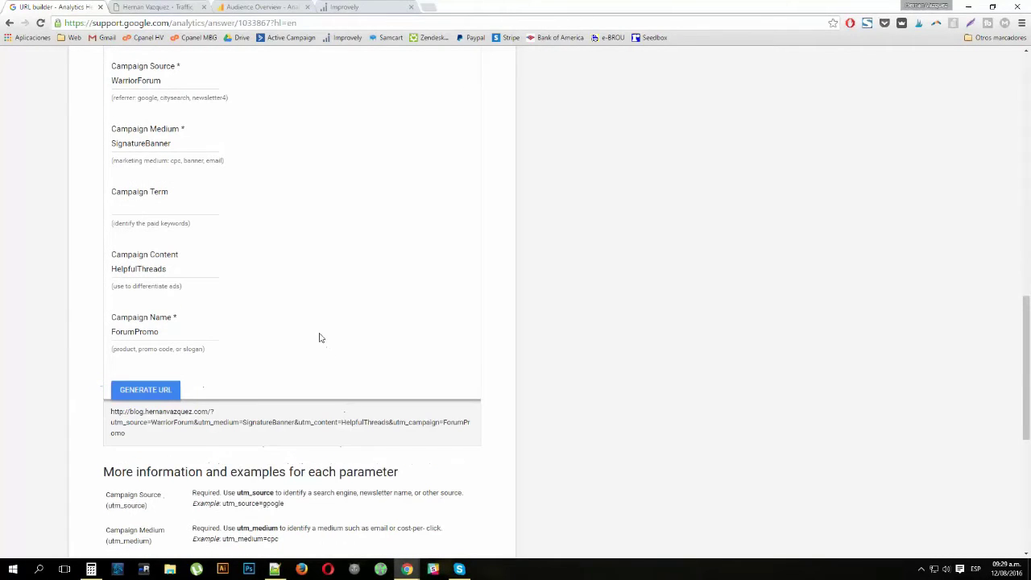
Copy the whole generated campaign URL and paste it into a new Notepad++ document
scroll(317, 340, down, 2)
drag(127, 327, 110, 305)
key(ctrl+c)
click(275, 569)
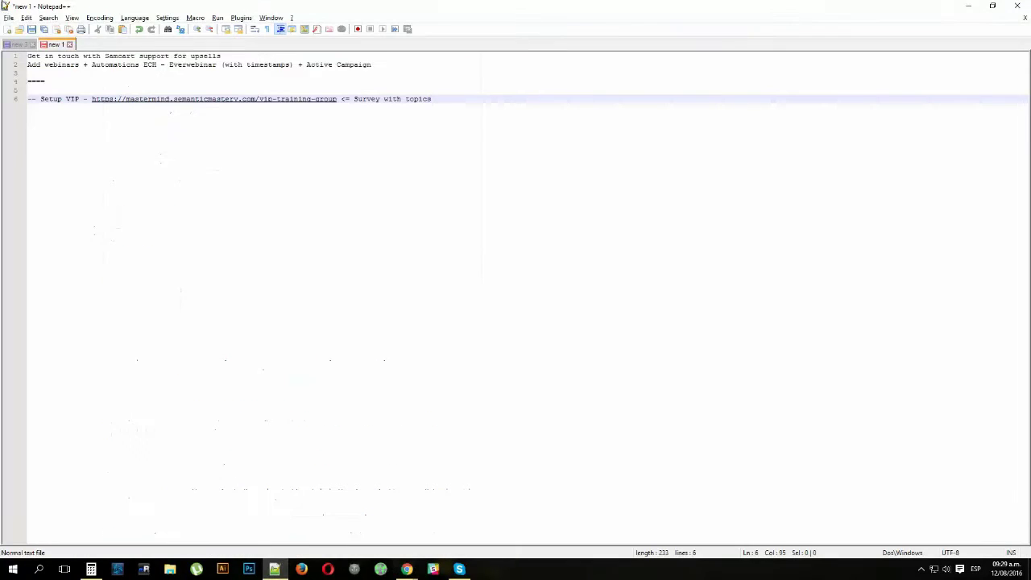
key(ctrl+n)
key(ctrl+v)
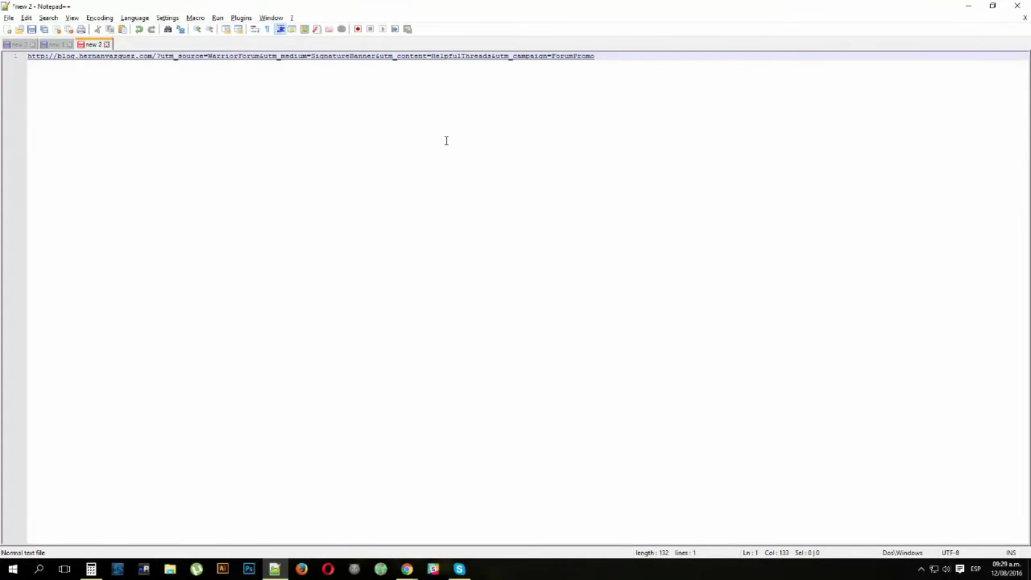
Copy the base blog address, without the UTM parameters, from the first line to line 3 of the document
key(Return)
key(Up)
key(shift+Right)
key(shift+Right)
key(shift+Right)
key(shift+Right)
key(shift+Right)
key(shift+Right)
key(shift+Right)
key(shift+Right)
key(shift+Right)
key(shift+Right)
key(shift+Right)
key(shift+Right)
key(shift+Right)
key(shift+Right)
key(shift+Right)
key(shift+Right)
key(shift+Right)
key(shift+Right)
key(shift+Right)
key(shift+Right)
key(ctrl+c)
key(Down)
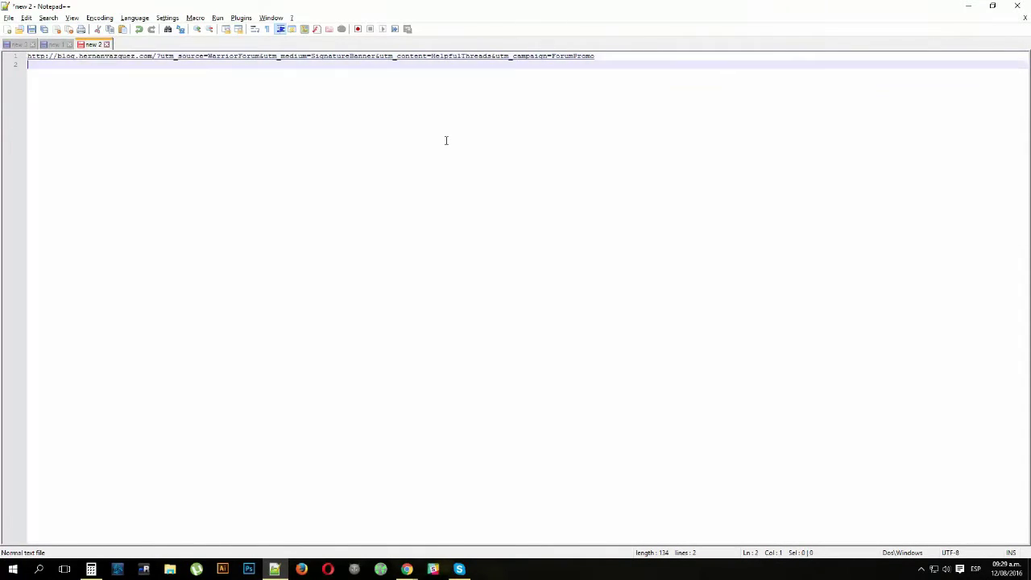
key(Return)
key(ctrl+v)
key(Up)
key(Up)
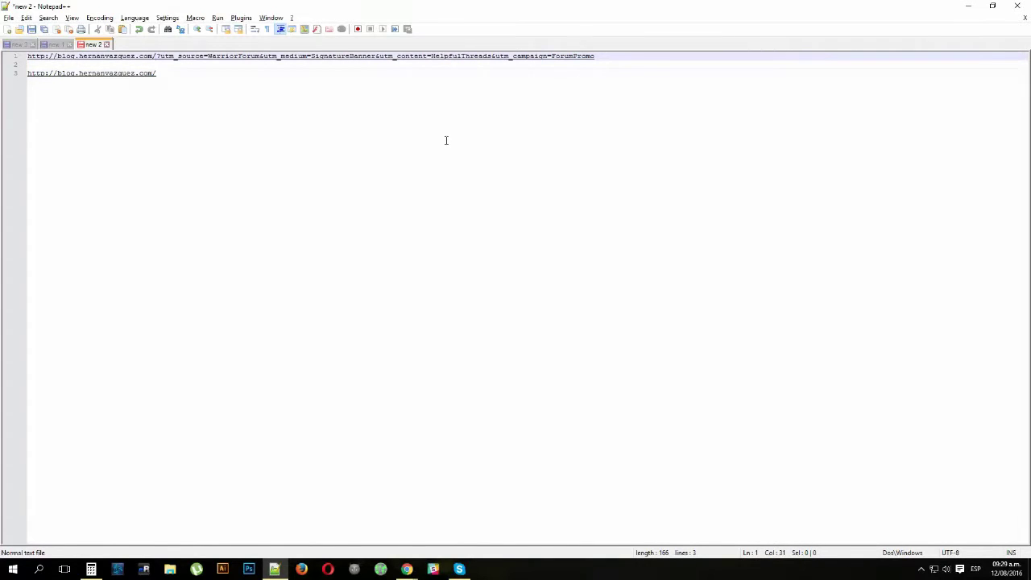
key(End)
key(shift+Home)
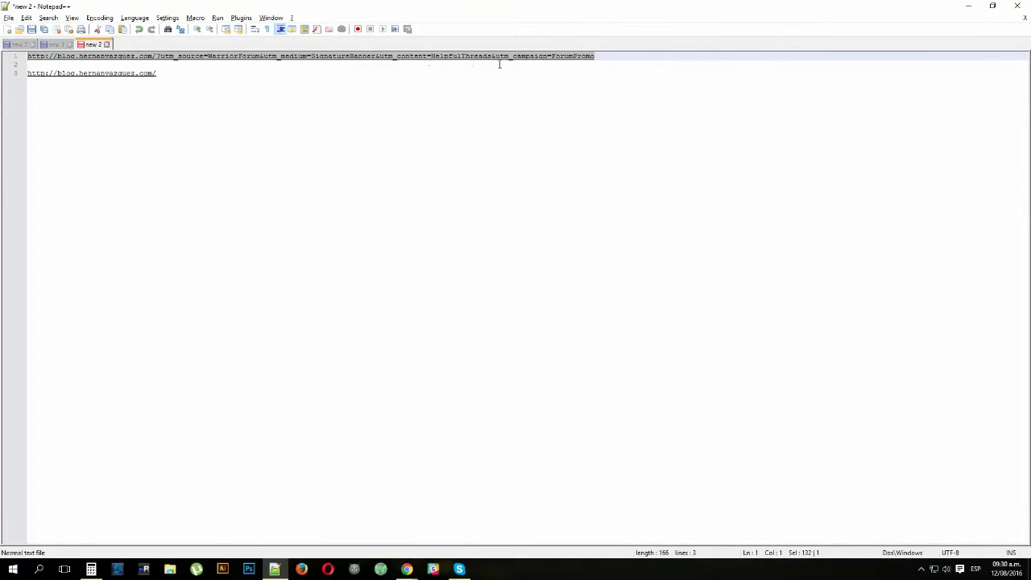
click(621, 60)
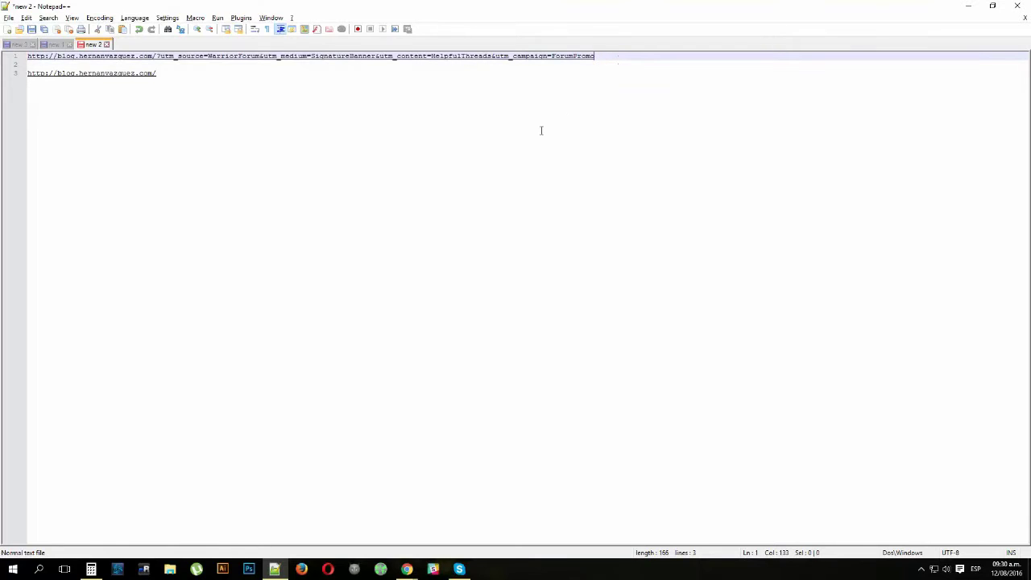
key(alt+Tab)
scroll(222, 211, up, 1)
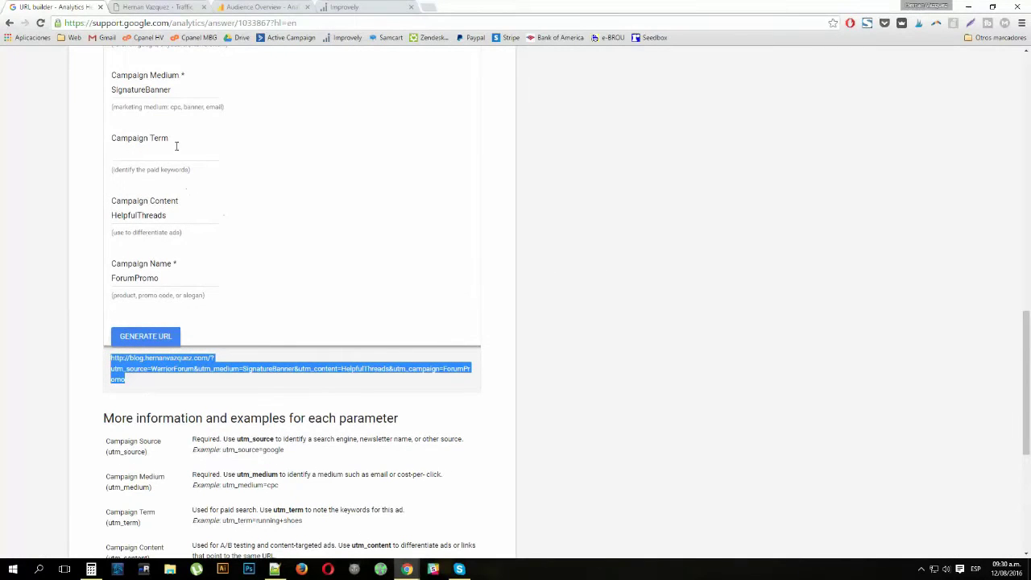
key(alt+Tab)
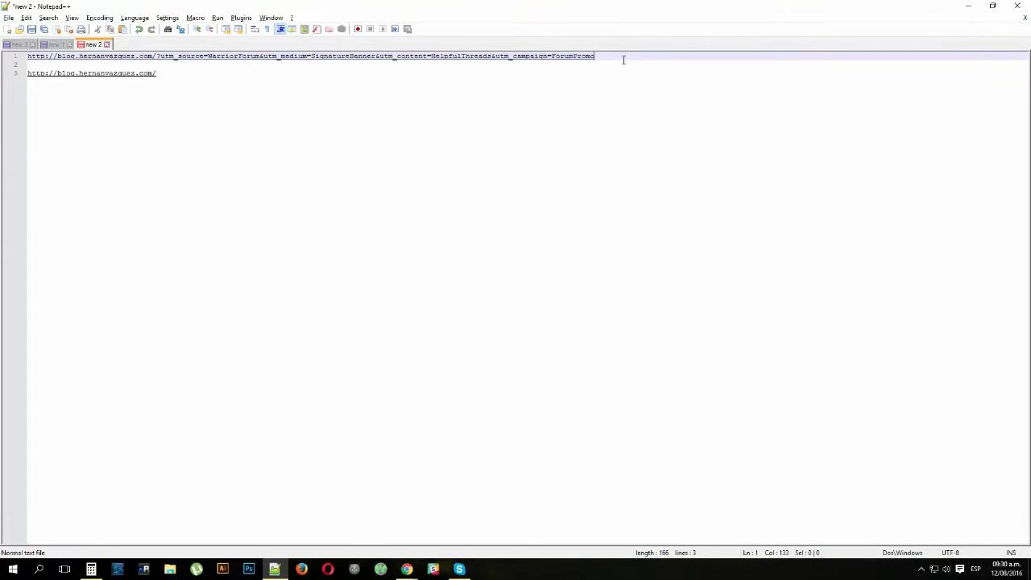
Copy the full tagged URL from the first line and load it in a new Chrome tab
drag(624, 60, 29, 57)
key(alt+Tab)
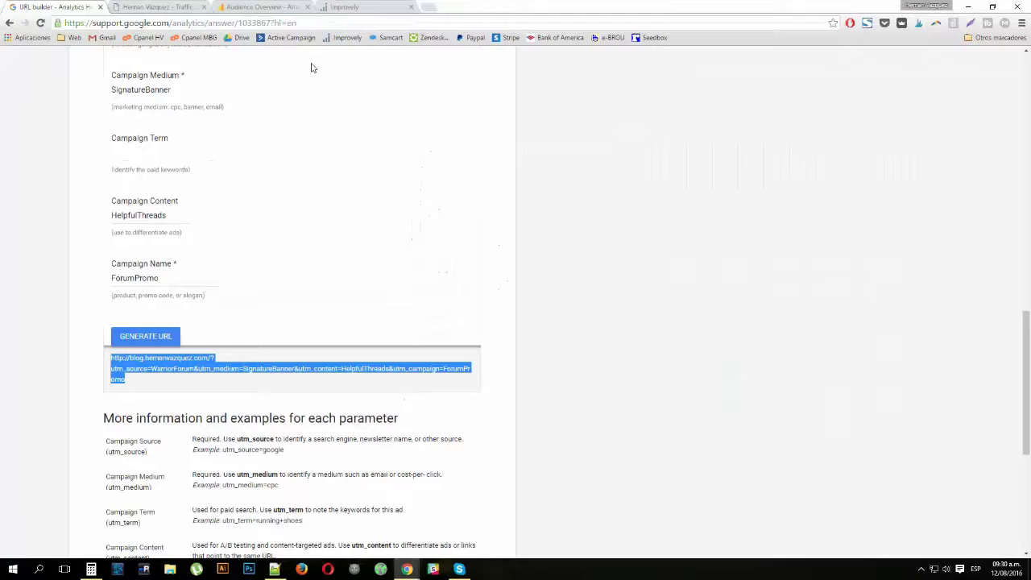
click(428, 7)
key(ctrl+v)
key(Return)
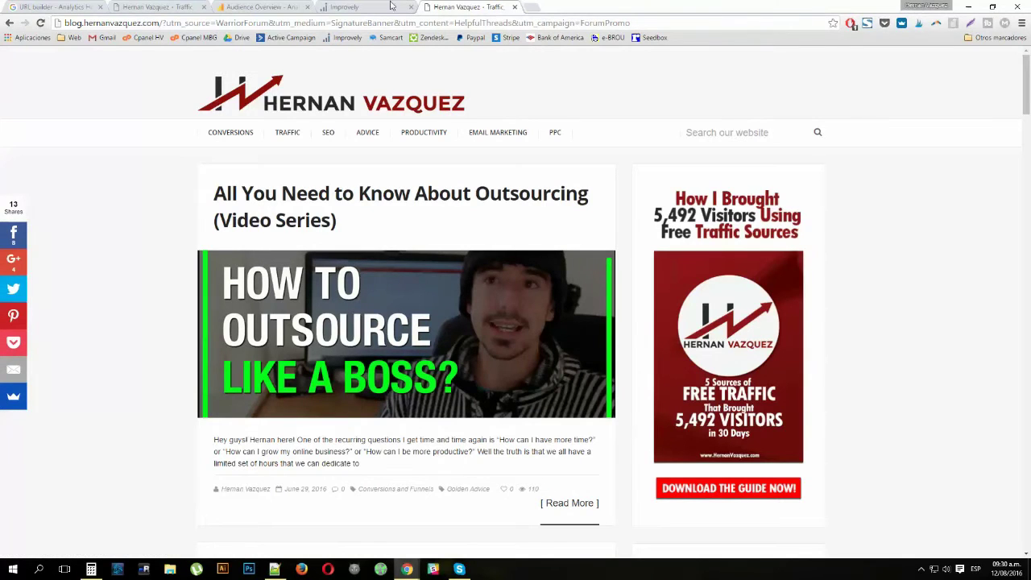
Examine the source, medium, content and campaign values in the loaded page's UTM-tagged address
drag(215, 19, 513, 25)
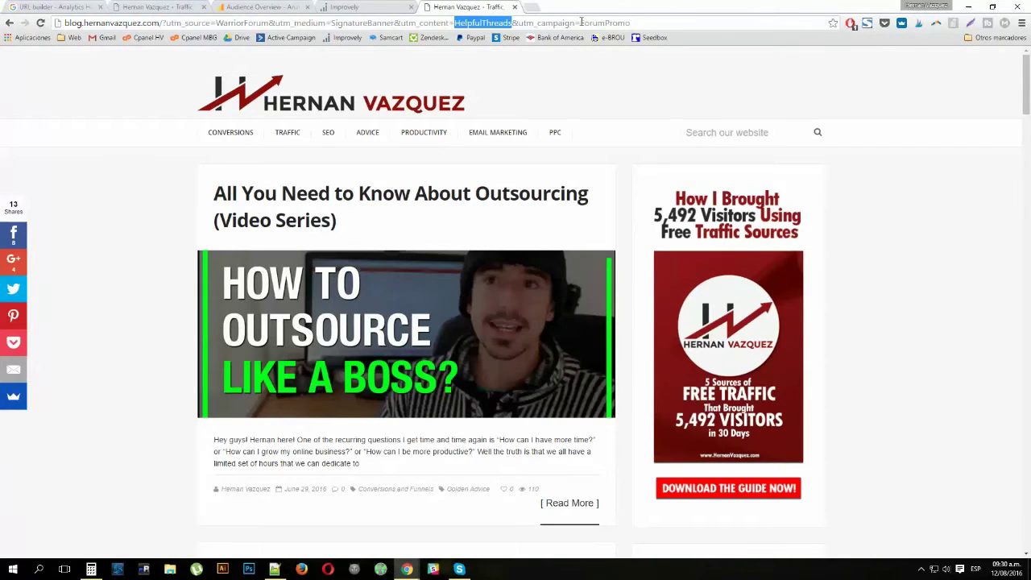
double_click(581, 23)
click(649, 23)
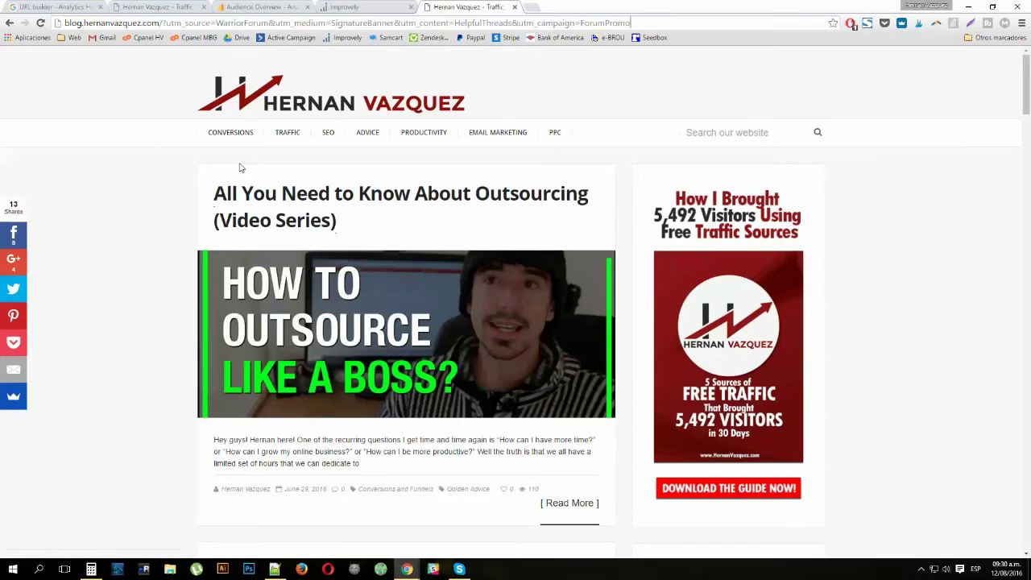
triple_click(84, 24)
click(85, 24)
drag(214, 22, 263, 26)
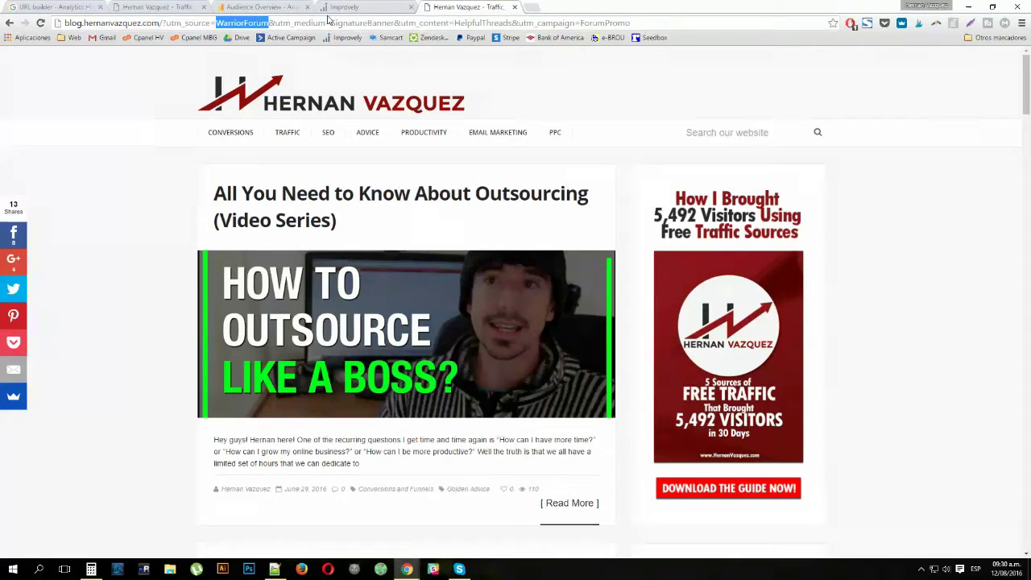
drag(331, 22, 513, 24)
drag(580, 23, 632, 23)
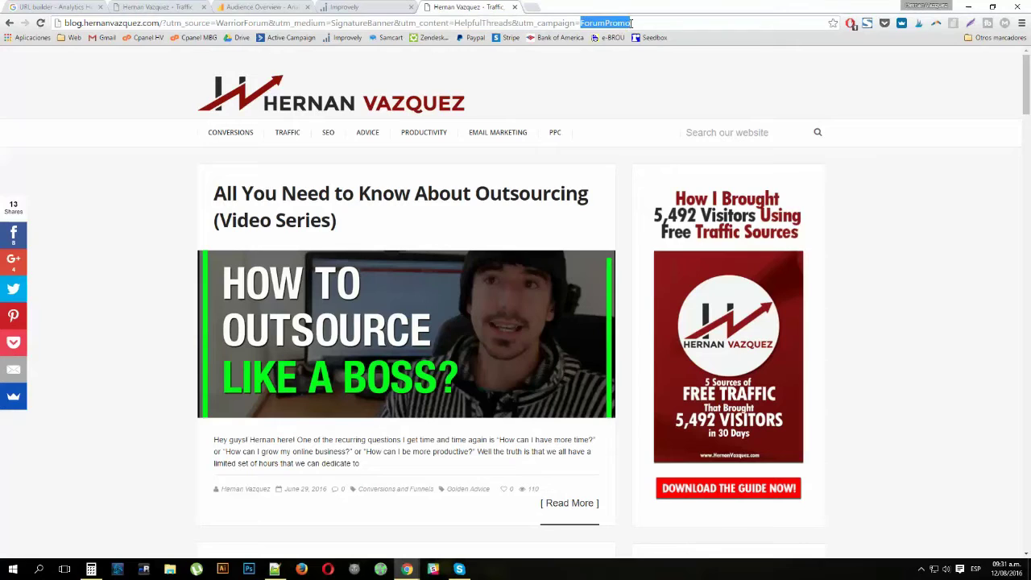
click(659, 157)
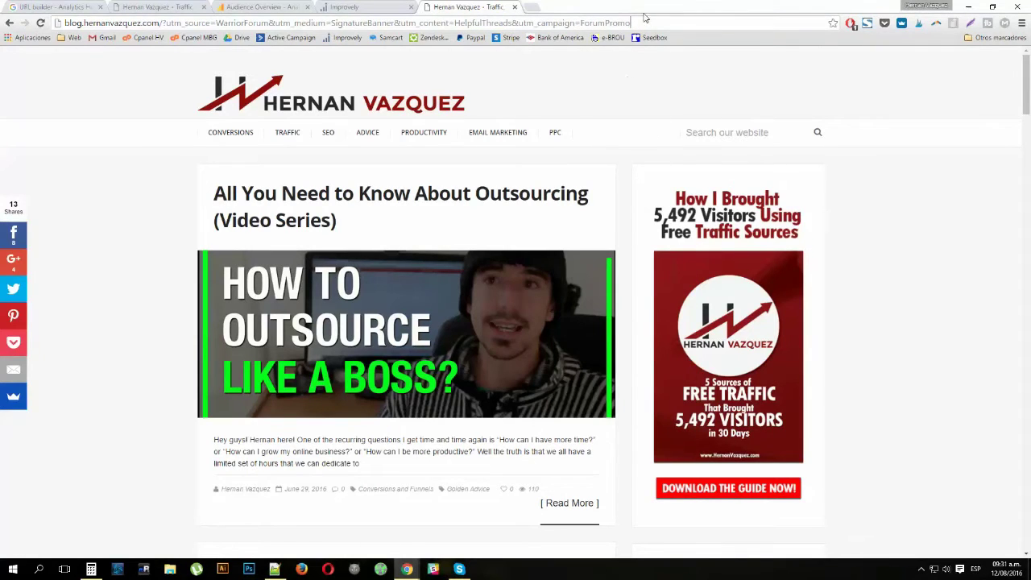
drag(627, 23, 522, 26)
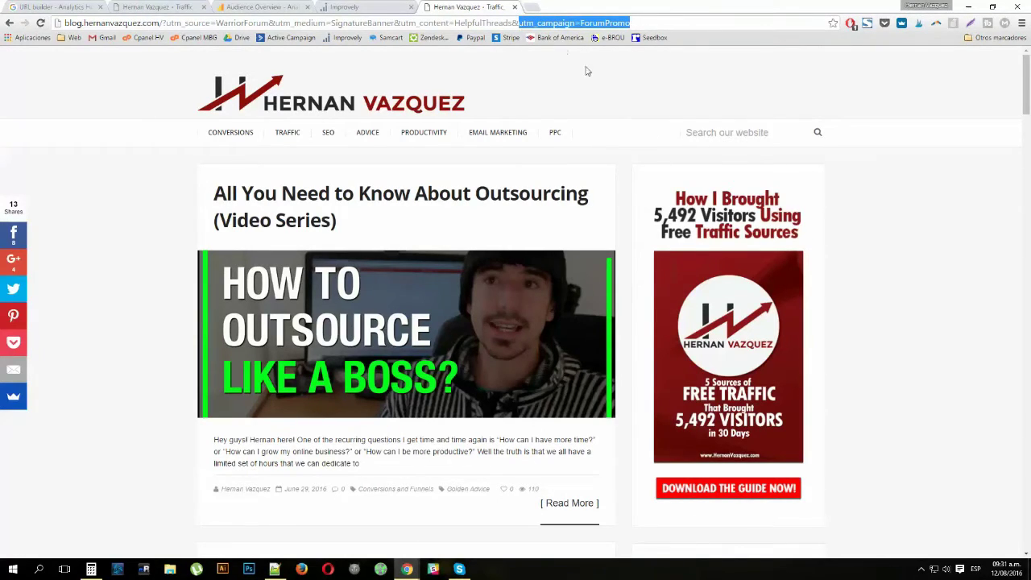
Switch to Google Analytics and find the blog's property to open its "Todos los datos de sitios web" view
click(256, 6)
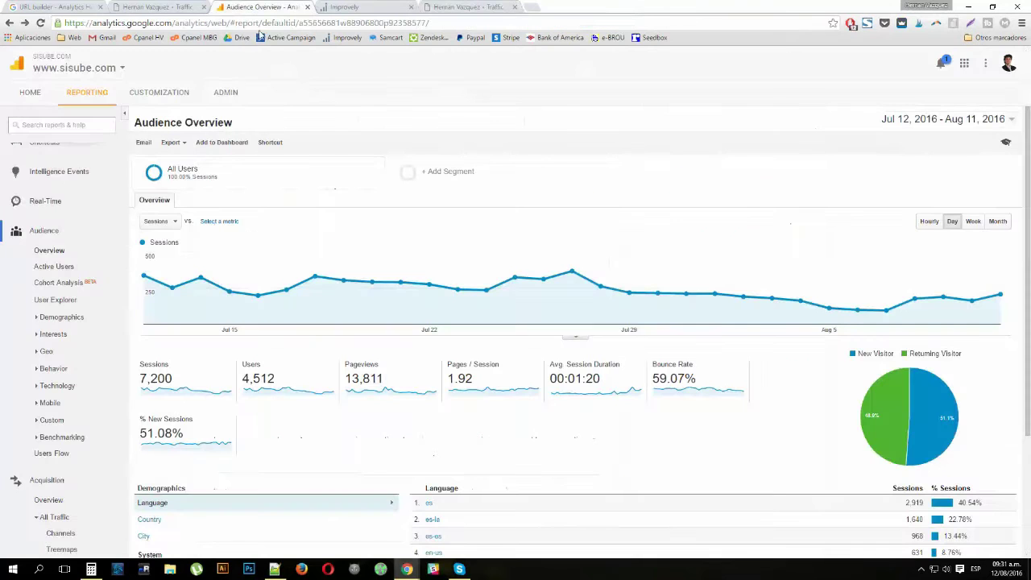
click(69, 68)
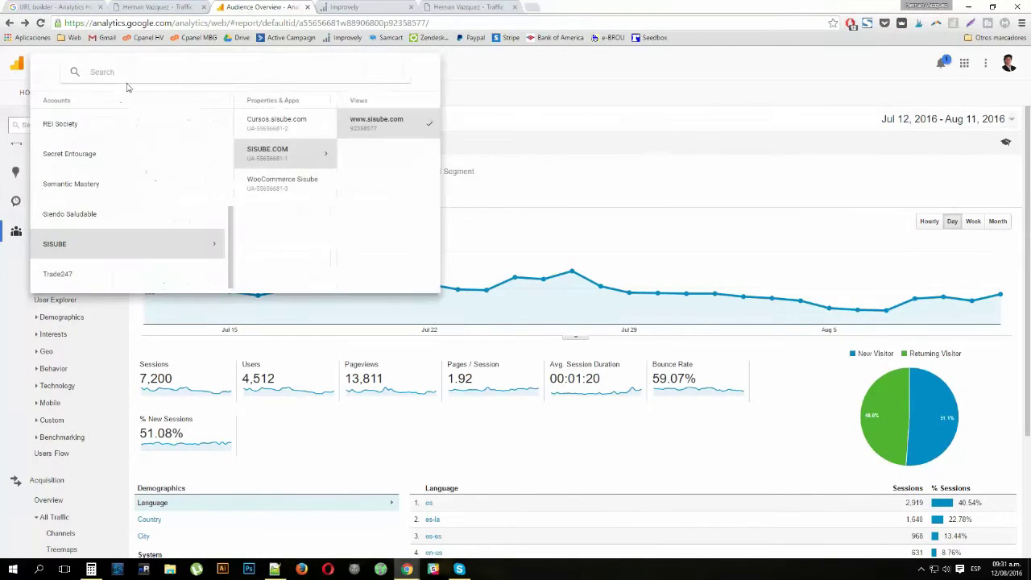
text(blog)
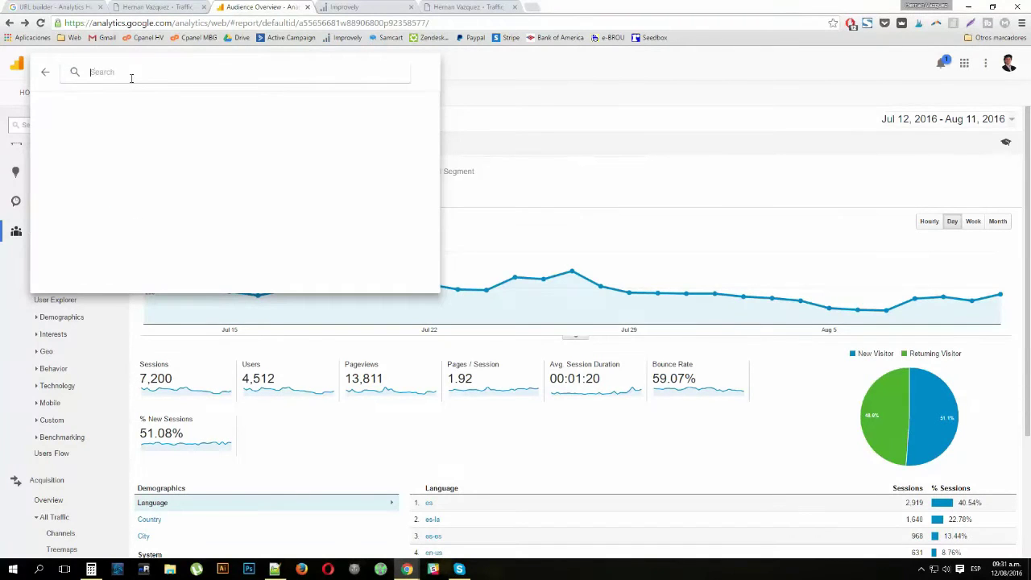
text(hernanvaz)
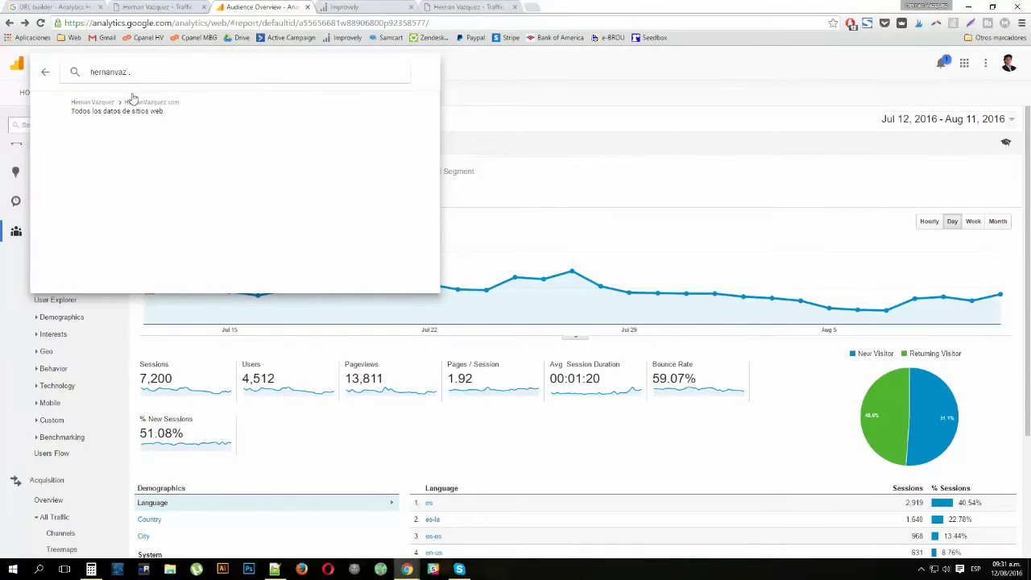
click(133, 98)
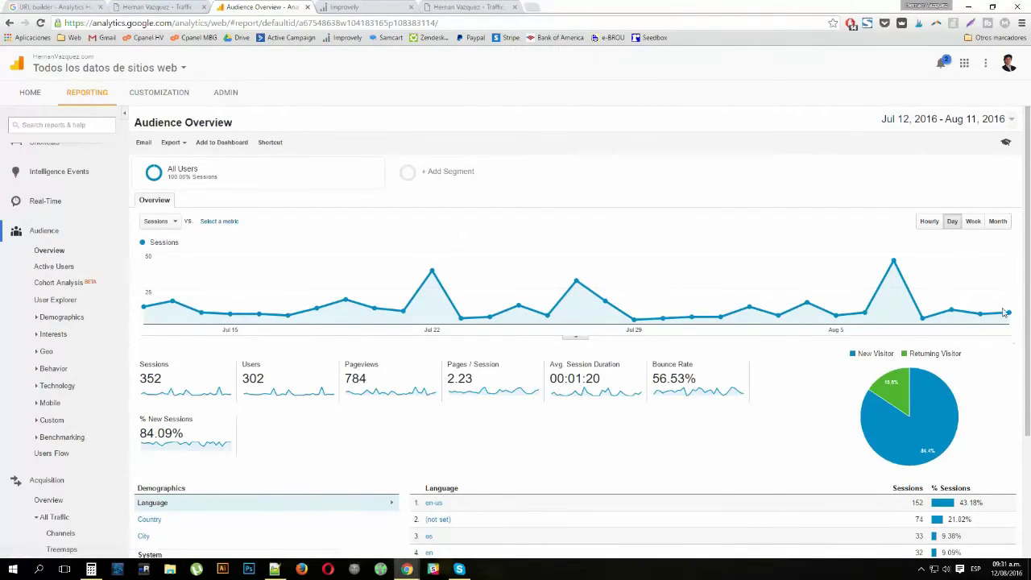
Limit the Audience Overview report to the single day Aug 12, 2016
click(886, 121)
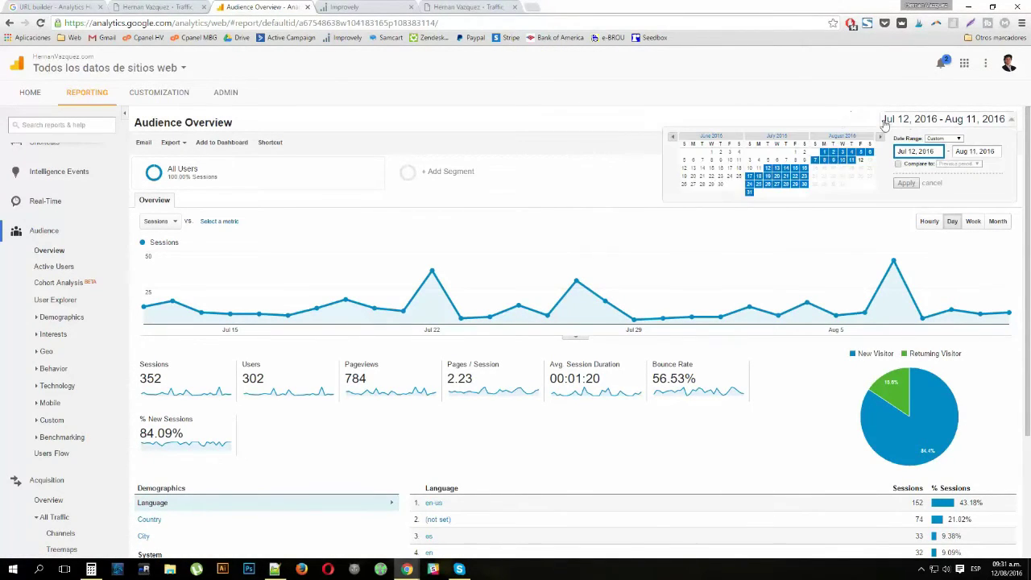
click(861, 160)
click(906, 183)
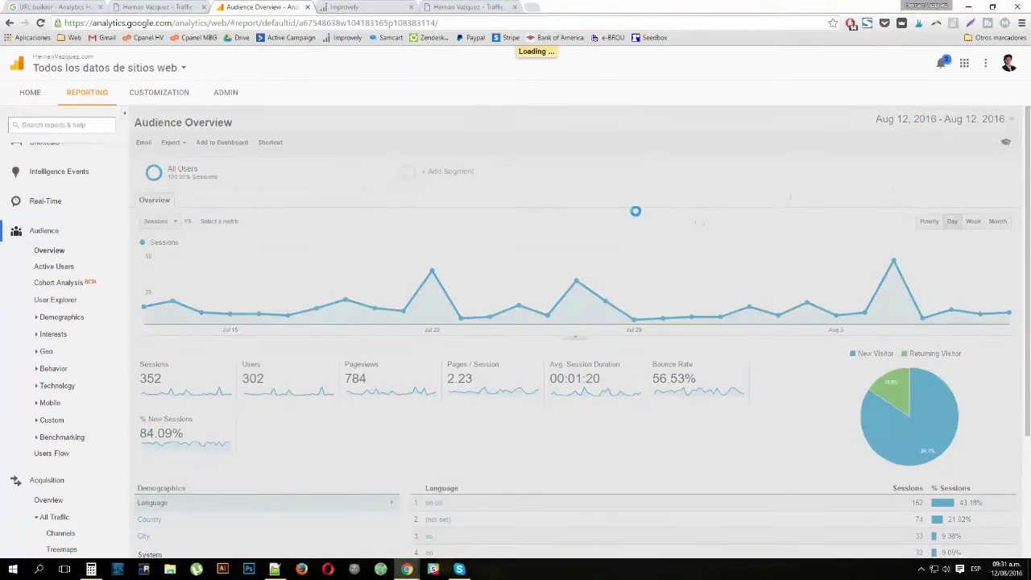
Check the Acquisition Overview and its Referral channel for the tagged visit, comparing against the campaign page's address
scroll(467, 396, down, 1)
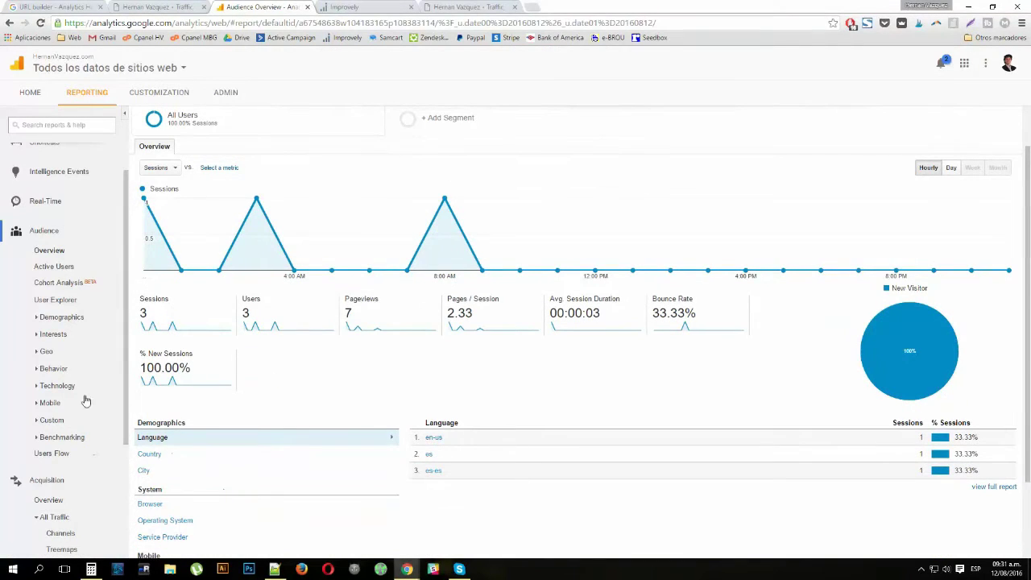
scroll(583, 150, up, 1)
scroll(73, 331, down, 3)
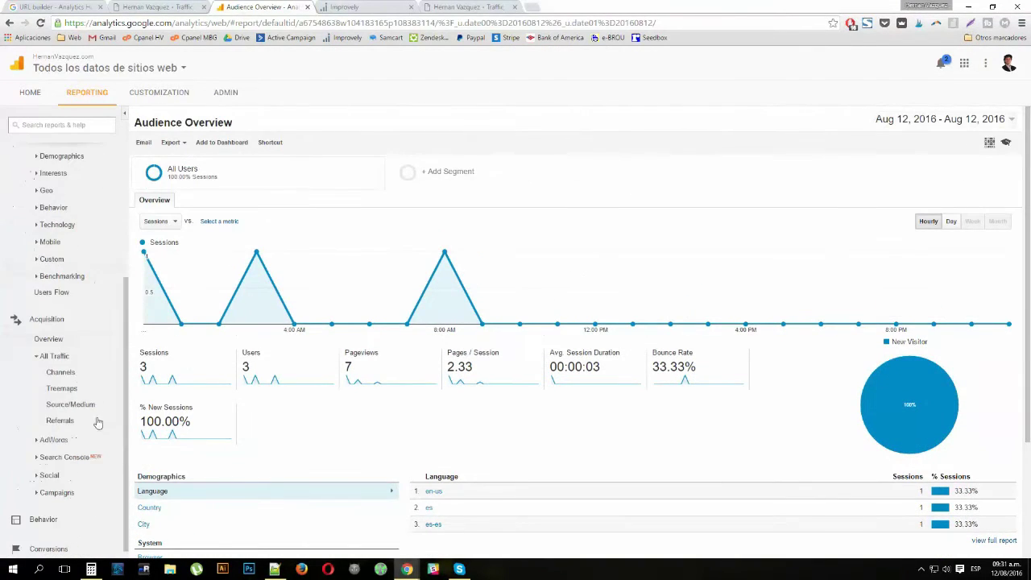
click(48, 340)
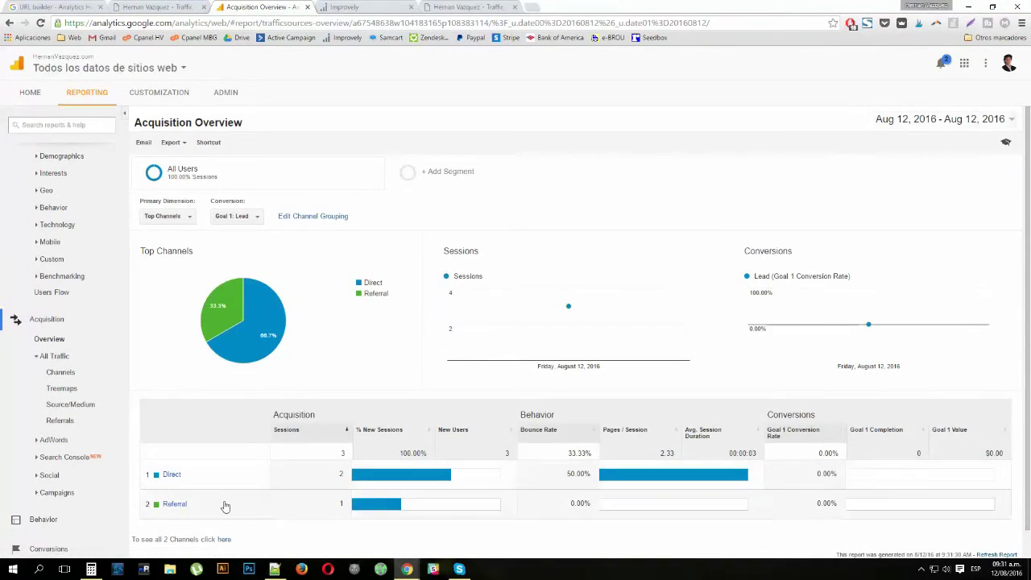
click(224, 504)
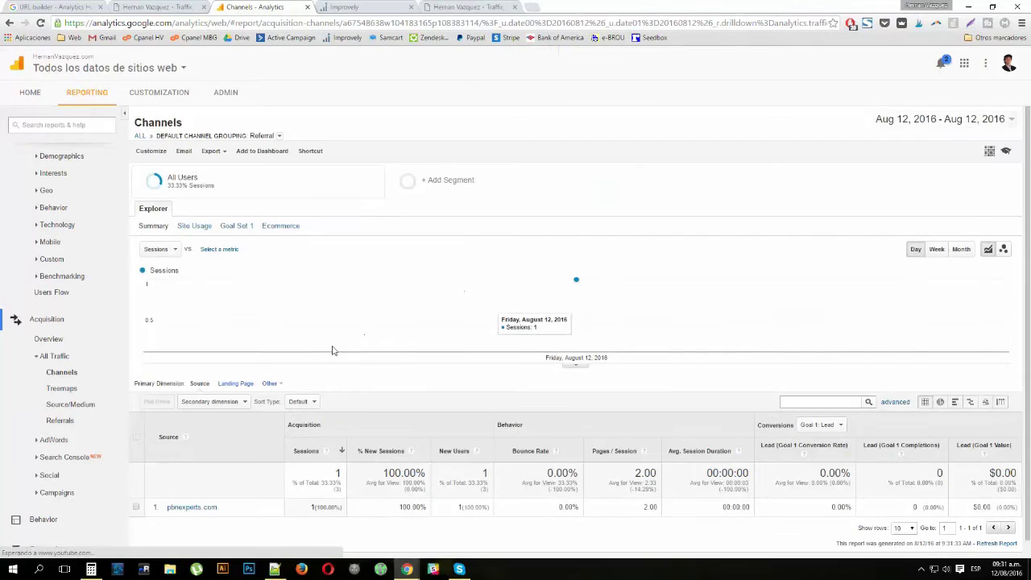
click(50, 339)
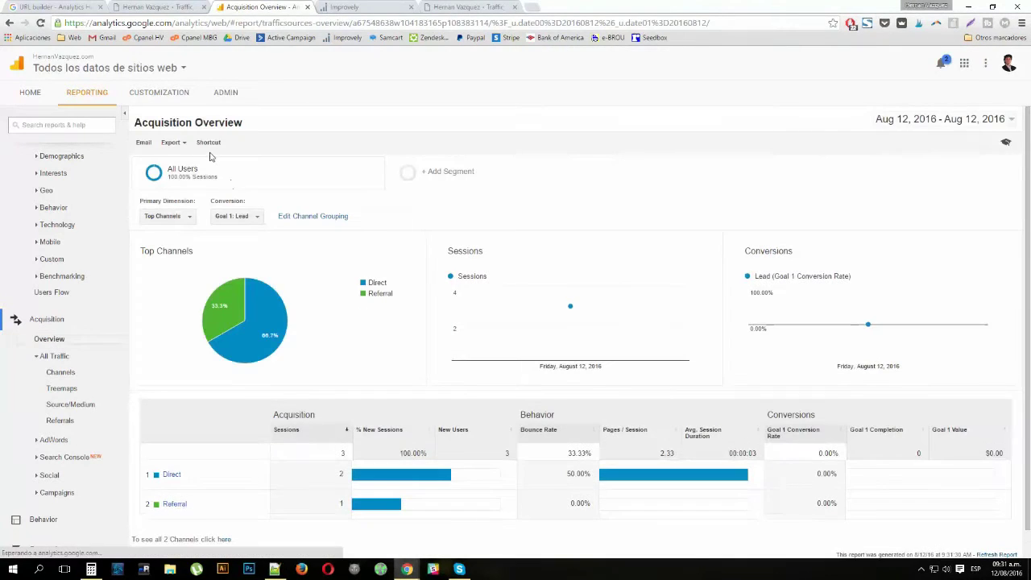
click(467, 6)
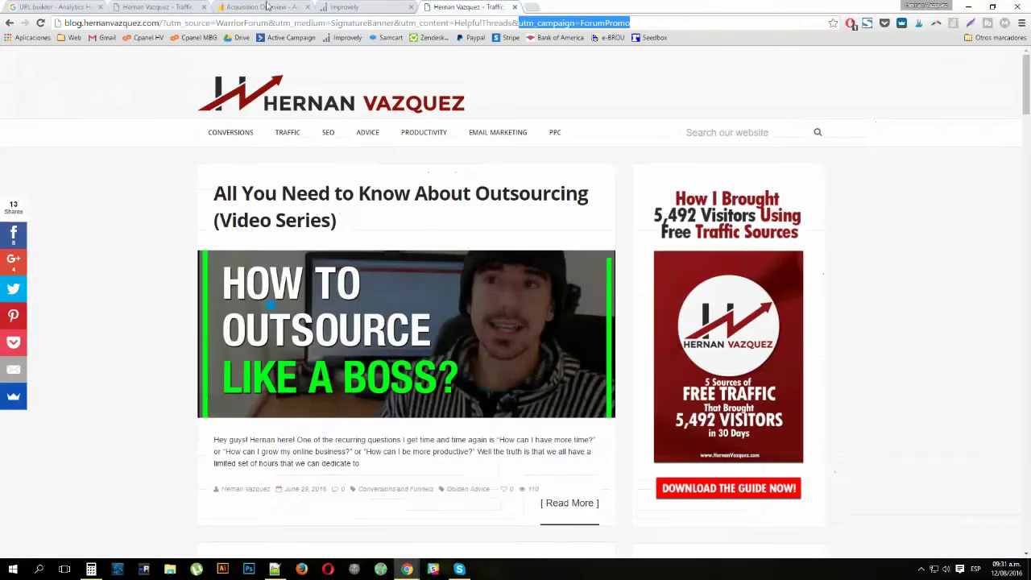
click(258, 7)
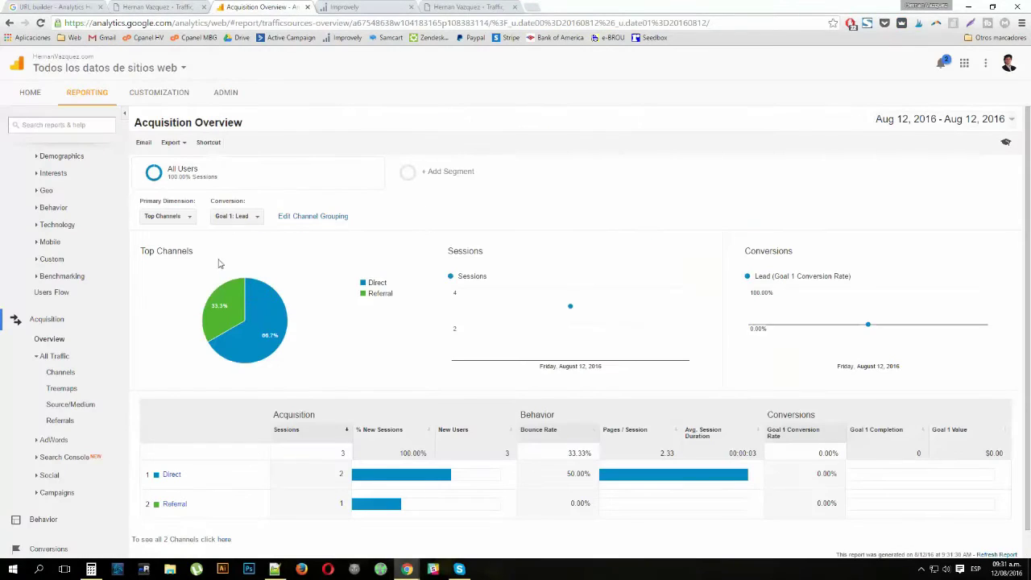
click(133, 68)
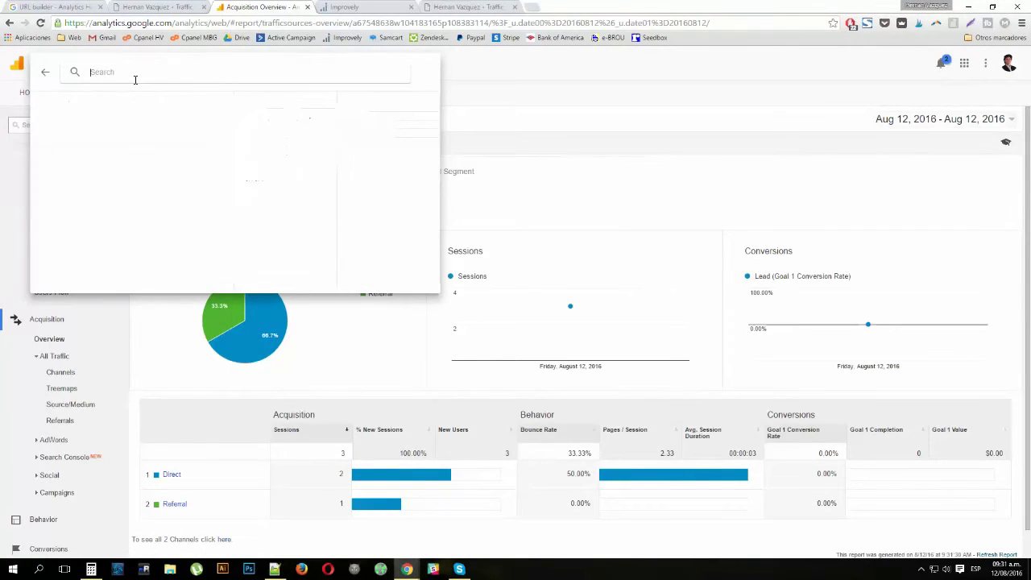
text(slaube)
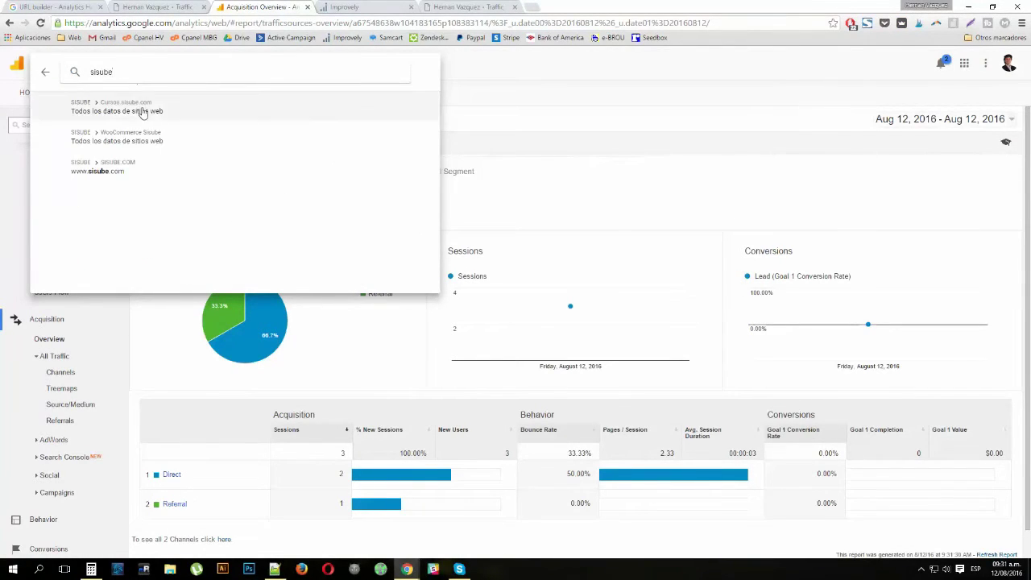
click(139, 108)
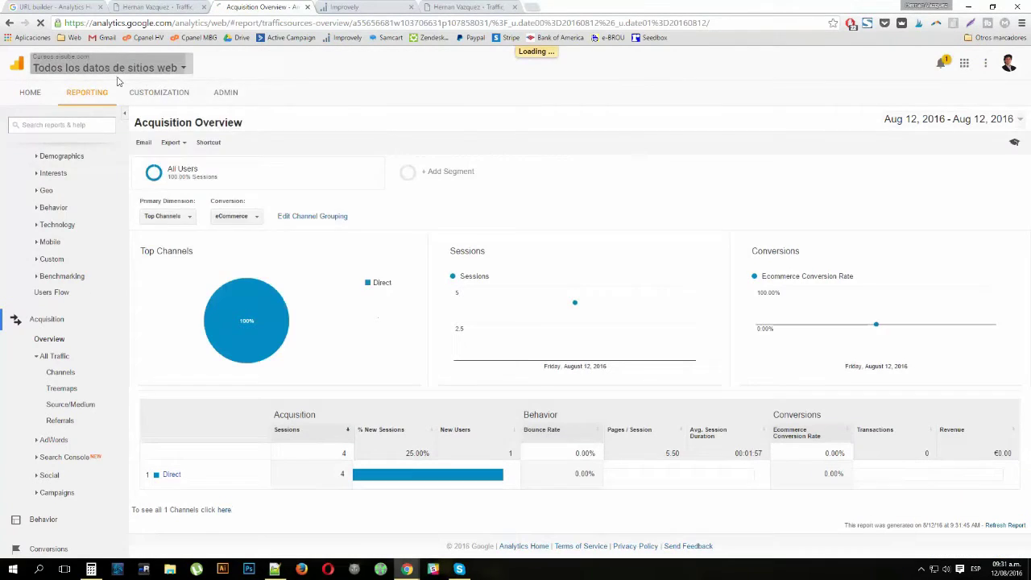
click(133, 68)
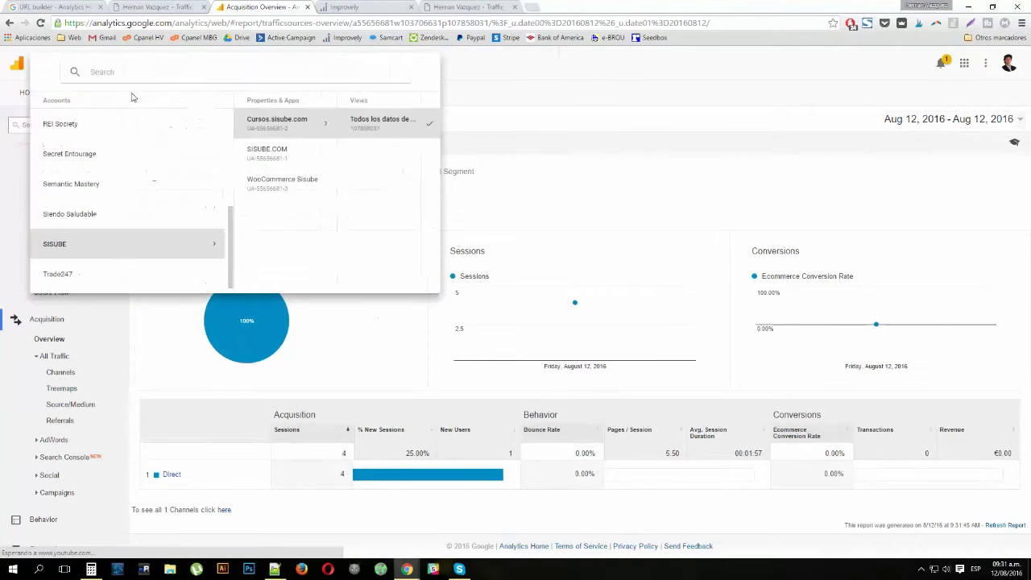
text(sisube)
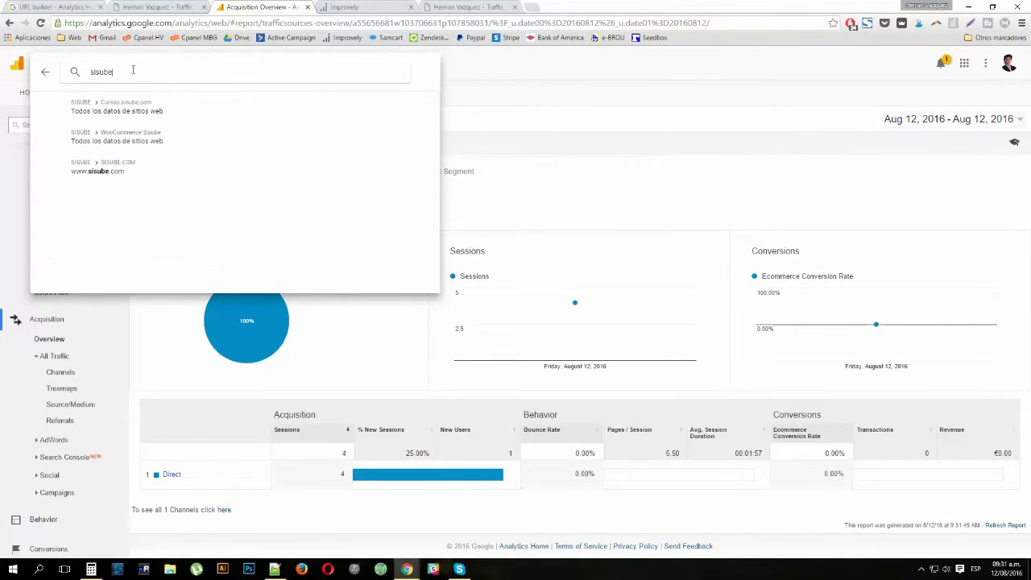
click(158, 167)
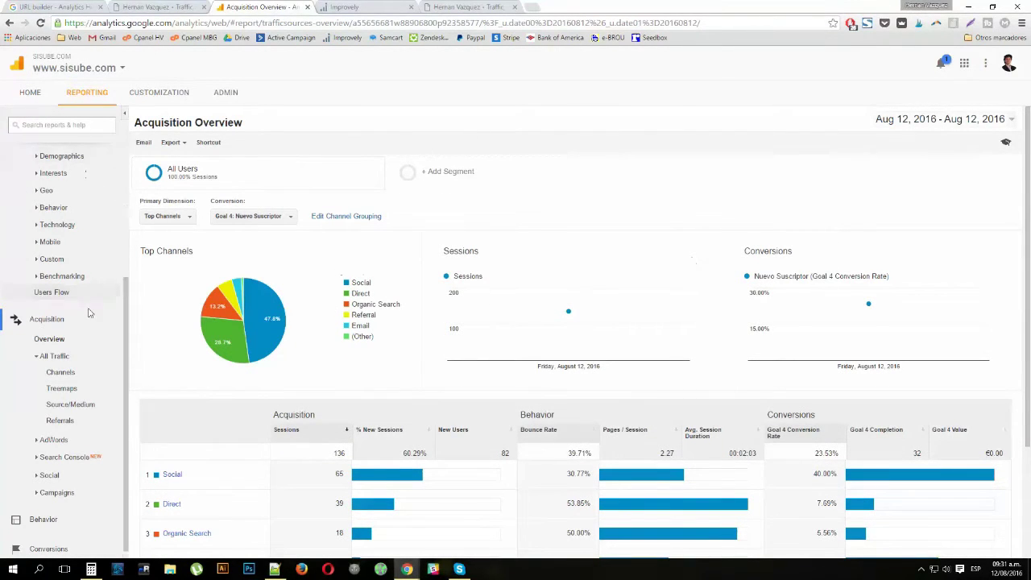
Set the Acquisition Overview's date range to Aug 1, 2016 through Aug 12, 2016
scroll(57, 298, up, 3)
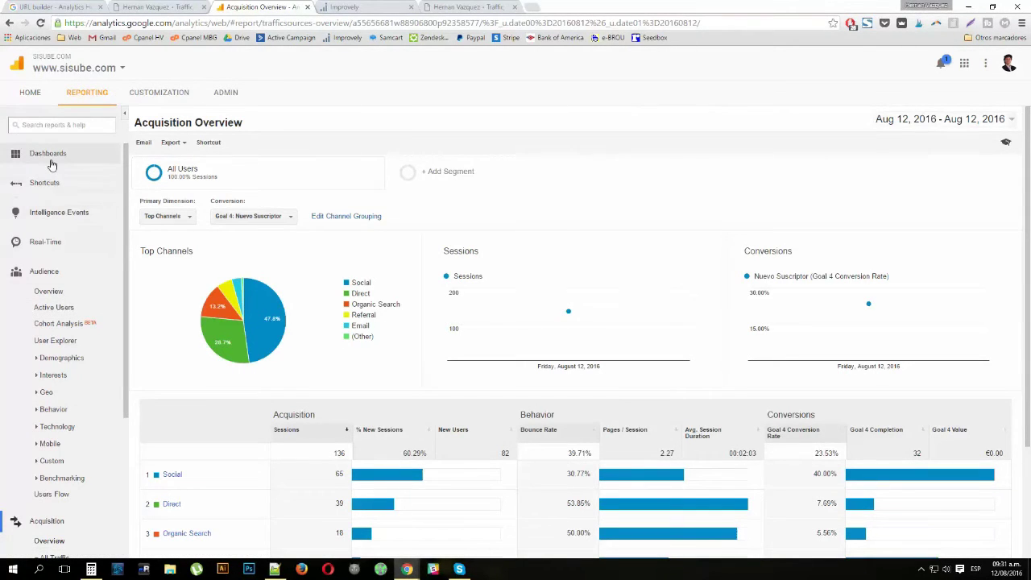
click(51, 157)
click(44, 153)
click(963, 120)
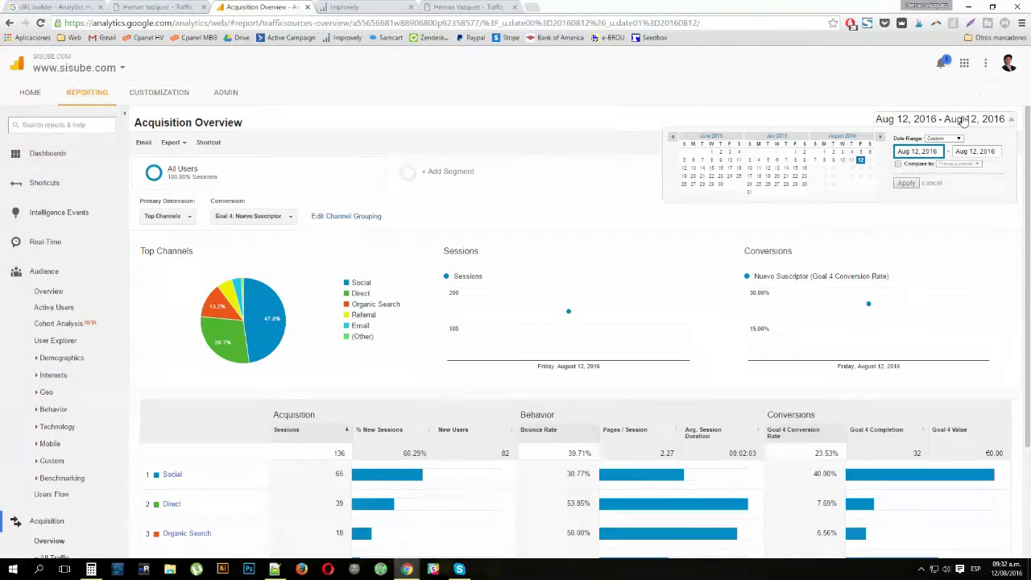
click(824, 151)
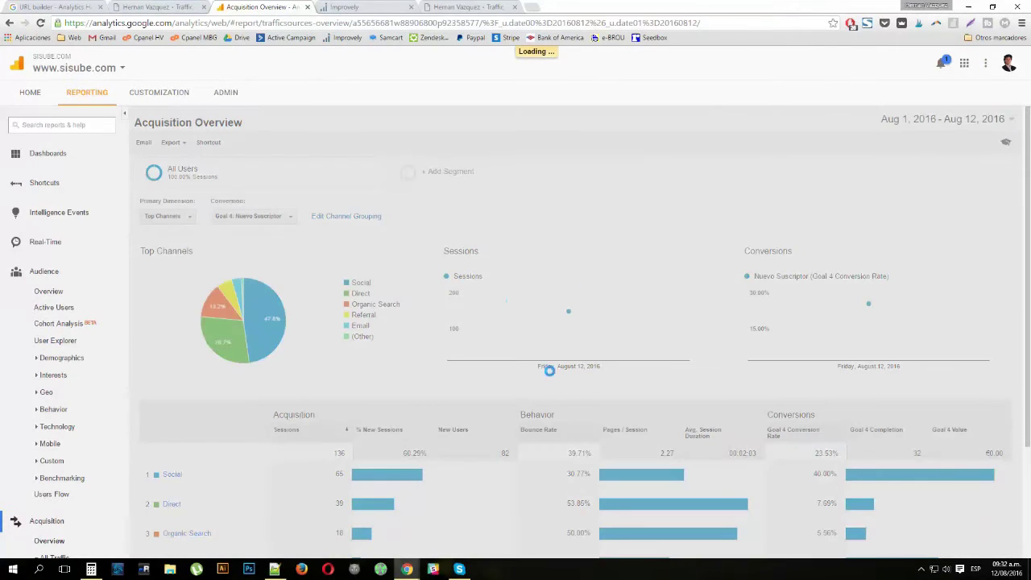
click(906, 183)
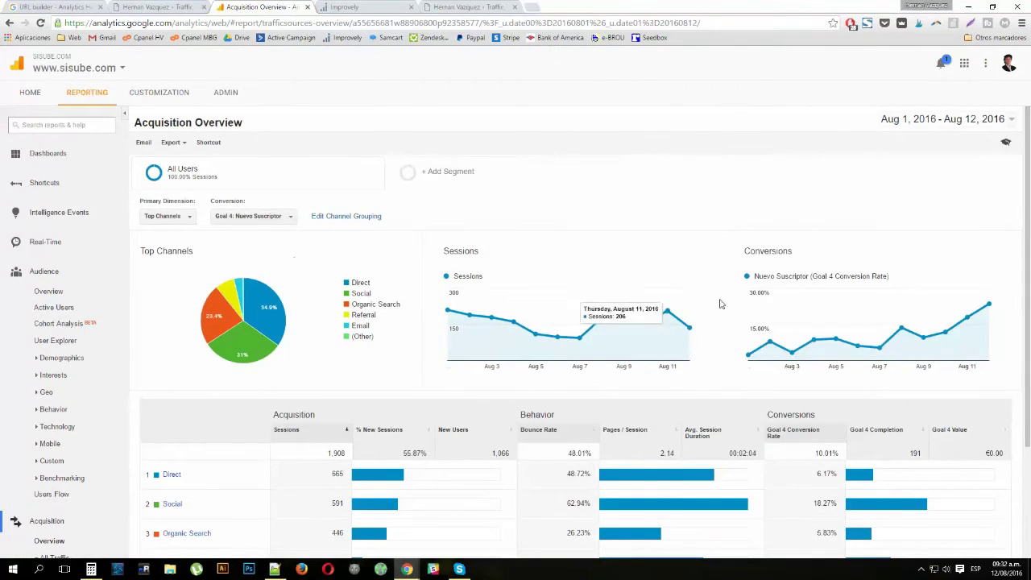
Open the Audience Overview report and examine its sessions graph, key metrics and language breakdown
click(58, 293)
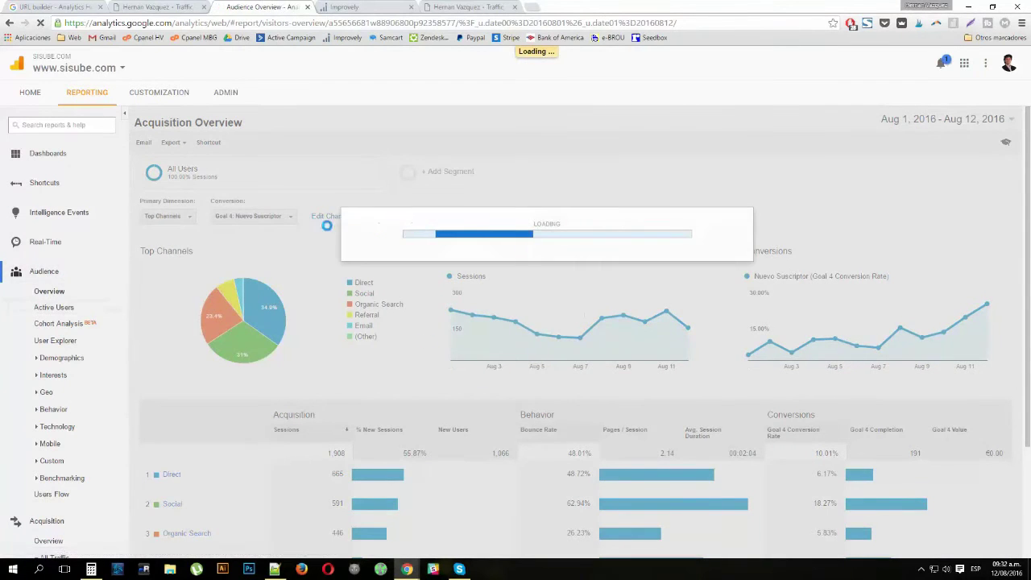
scroll(203, 259, down, 1)
scroll(594, 362, down, 1)
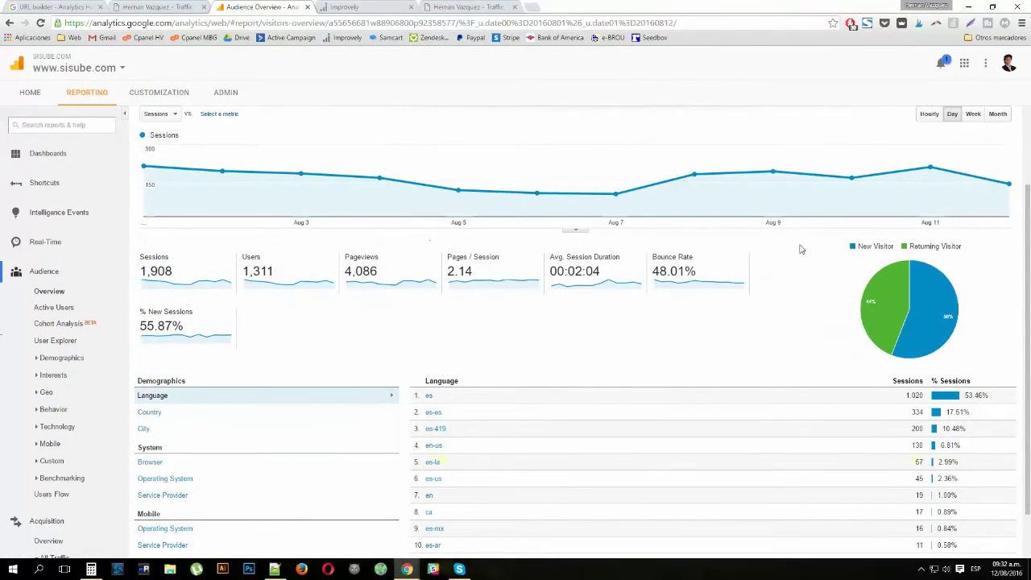
scroll(779, 352, up, 2)
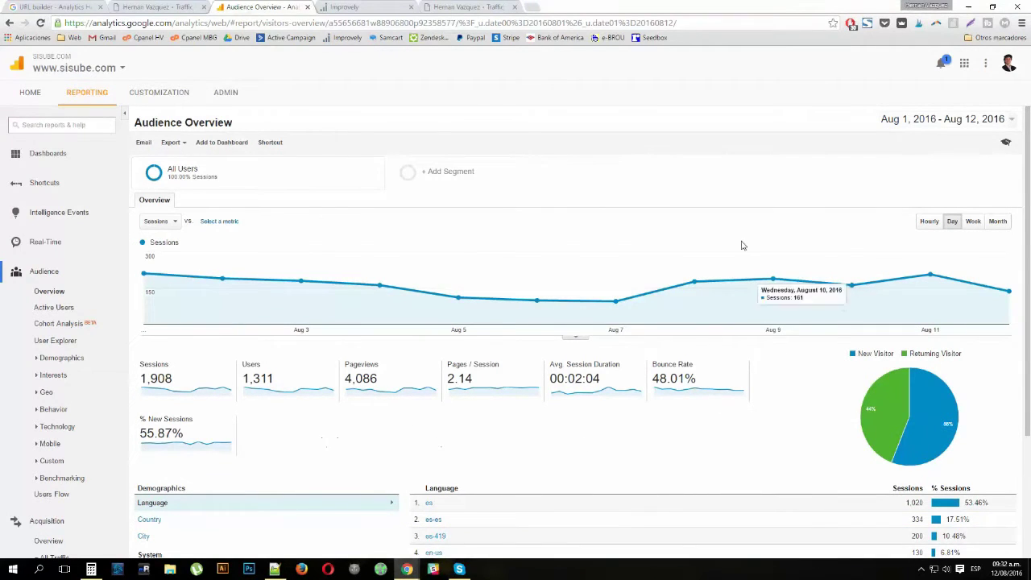
scroll(636, 424, down, 1)
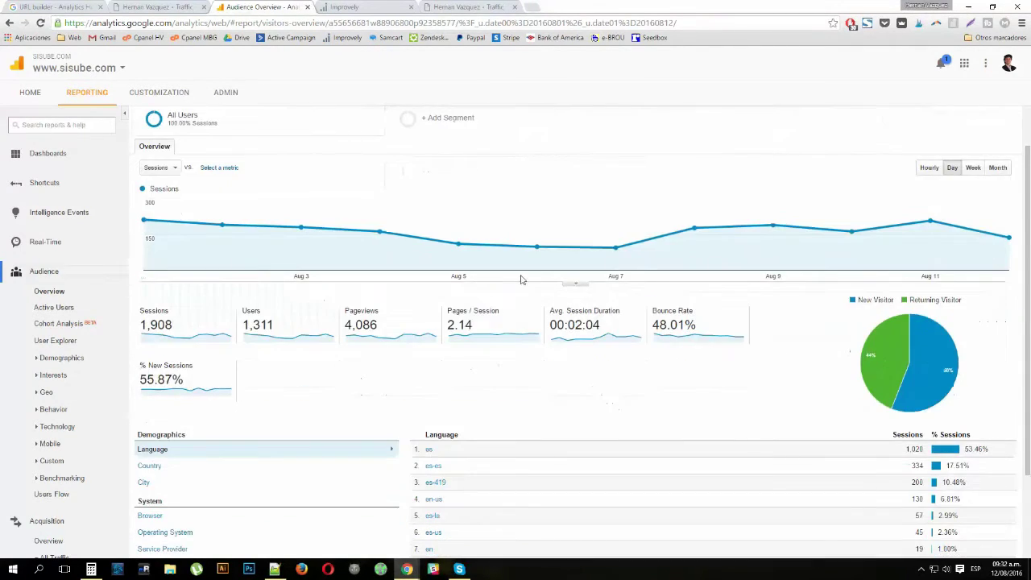
scroll(520, 279, up, 1)
scroll(48, 338, down, 1)
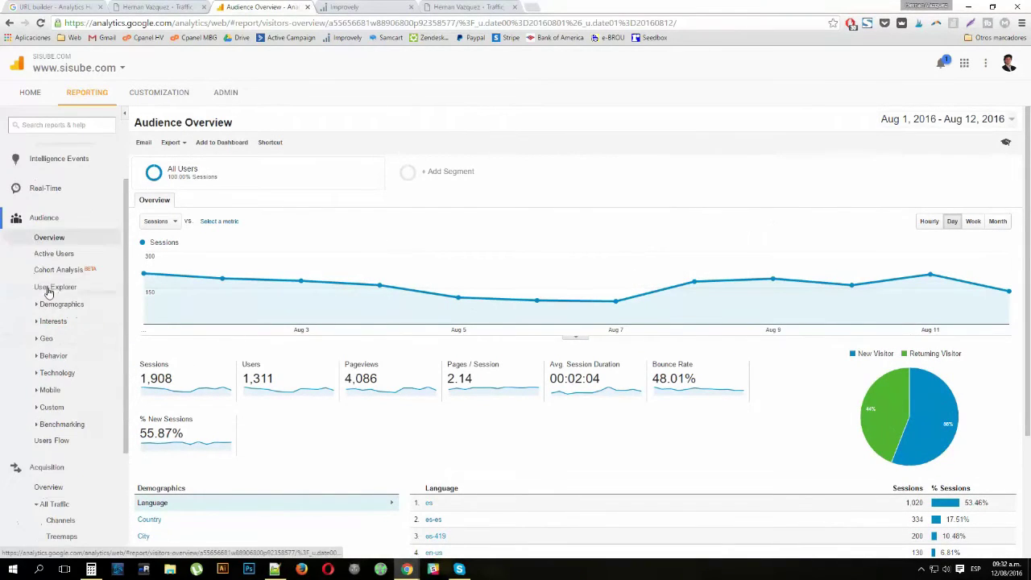
Open the Acquisition Overview report and examine the top channels, bounce rates and Goal 4 conversion rates per channel
scroll(48, 294, down, 1)
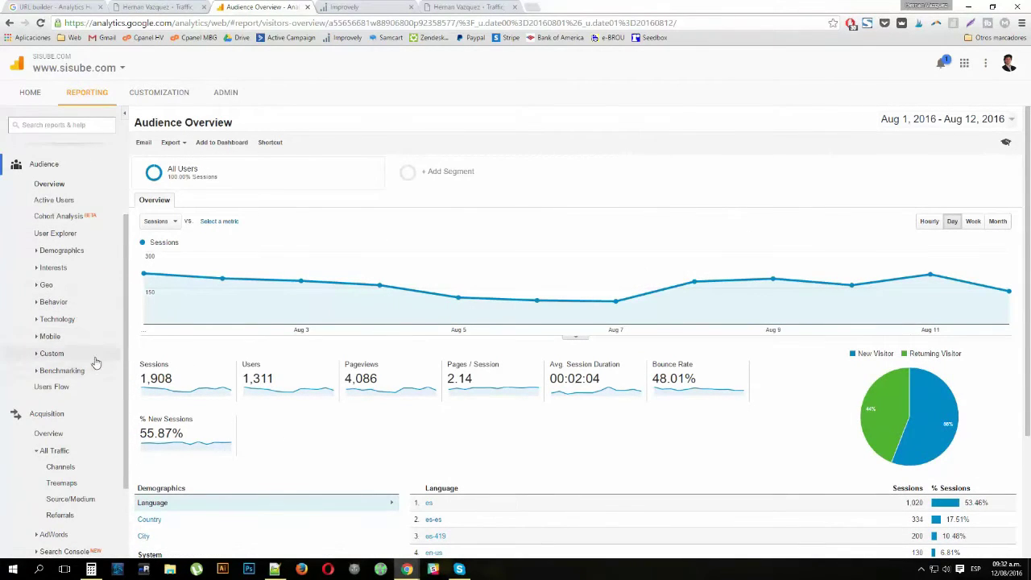
scroll(90, 367, down, 1)
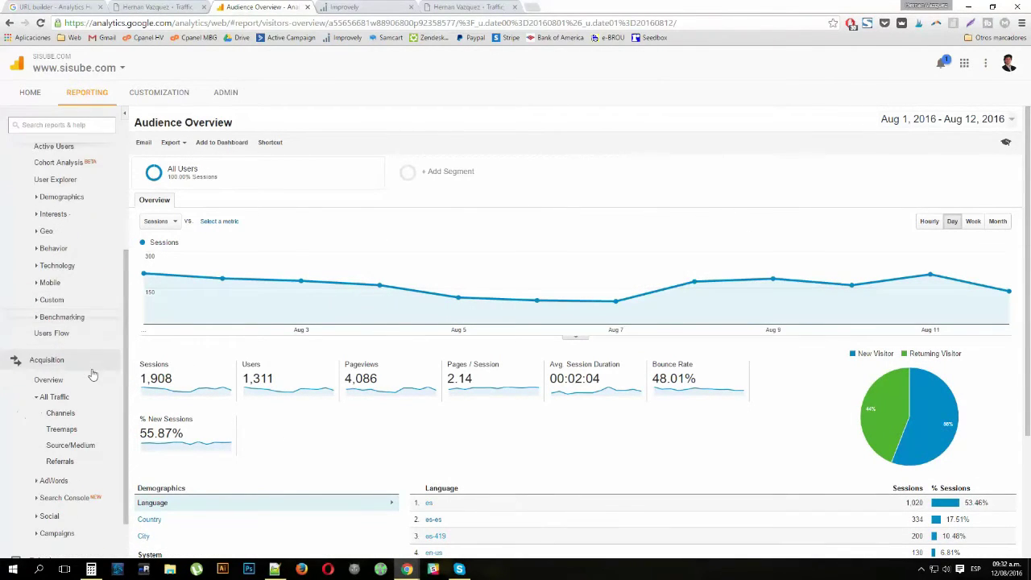
click(50, 382)
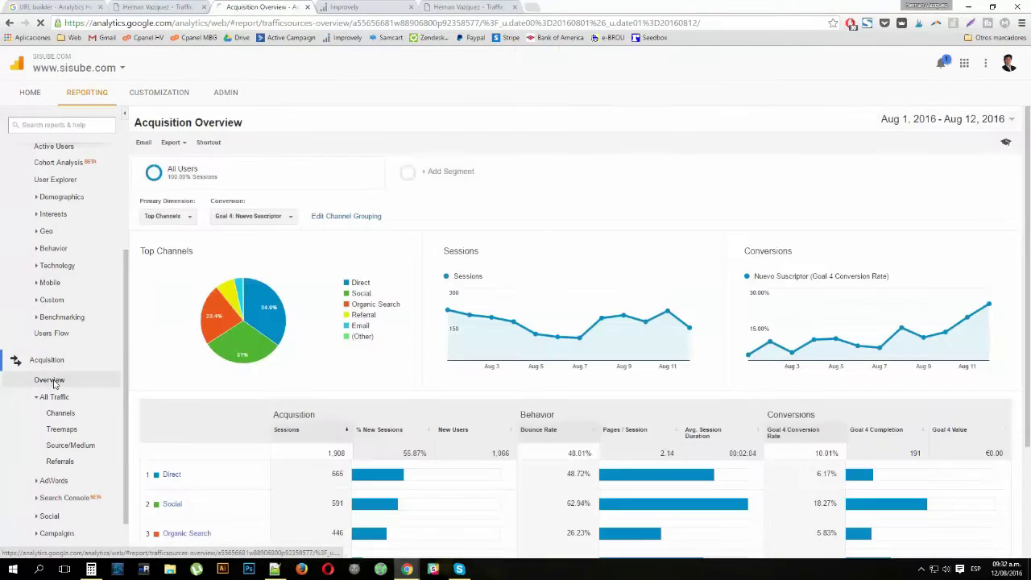
scroll(311, 332, down, 2)
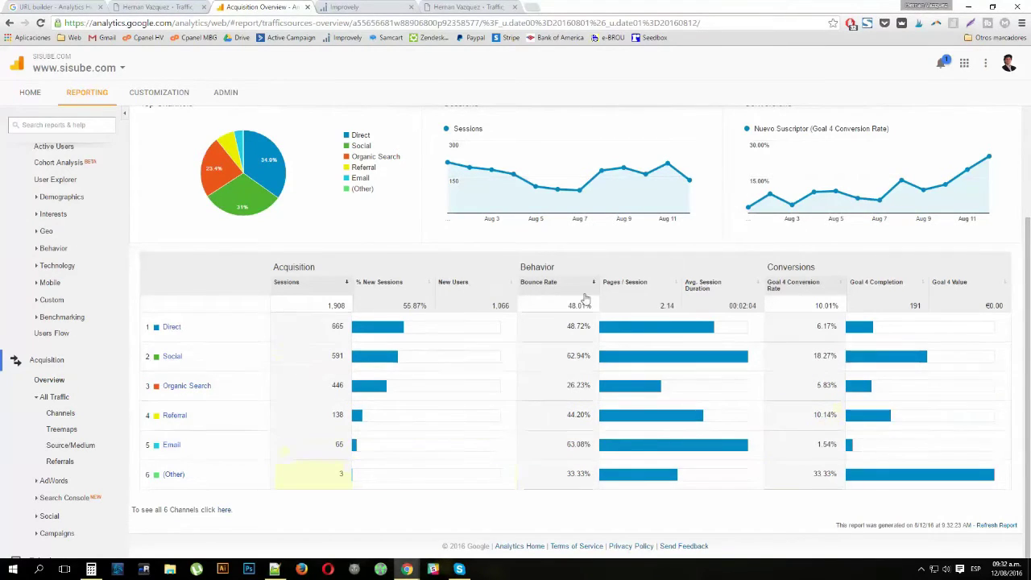
scroll(588, 295, up, 2)
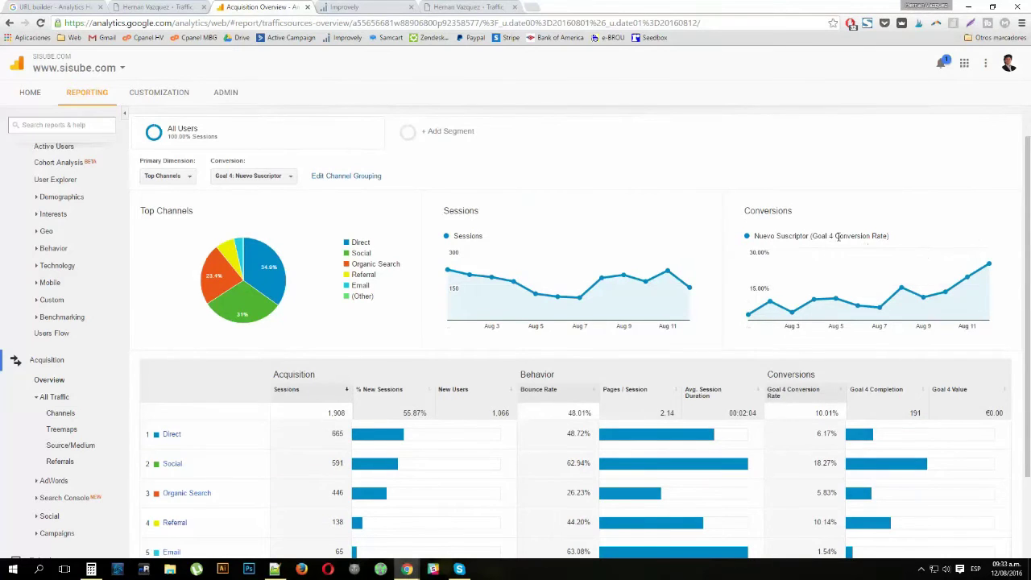
scroll(856, 234, down, 2)
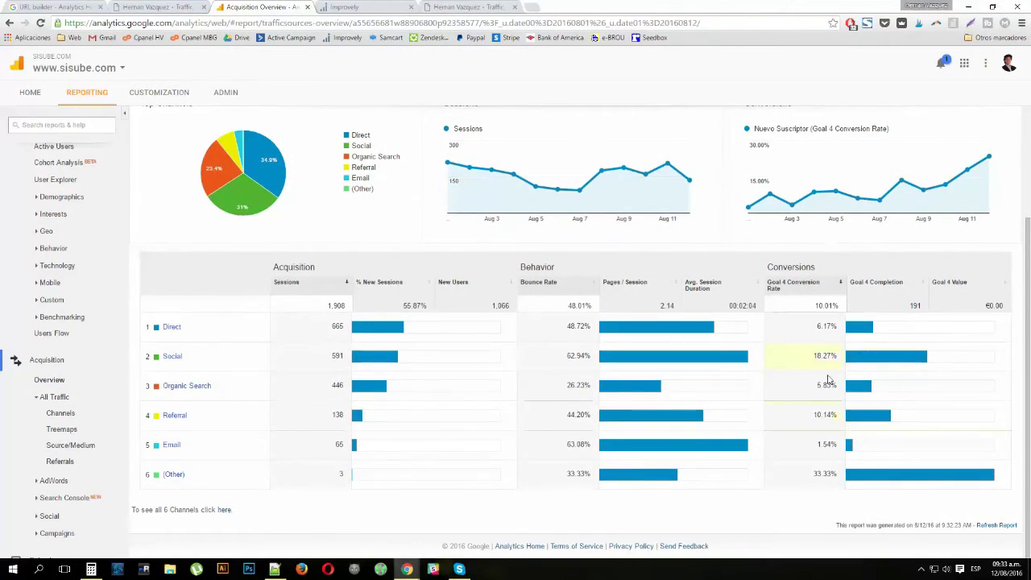
Check the Social channel's breakdown by social network, then return to the Acquisition Overview
click(214, 359)
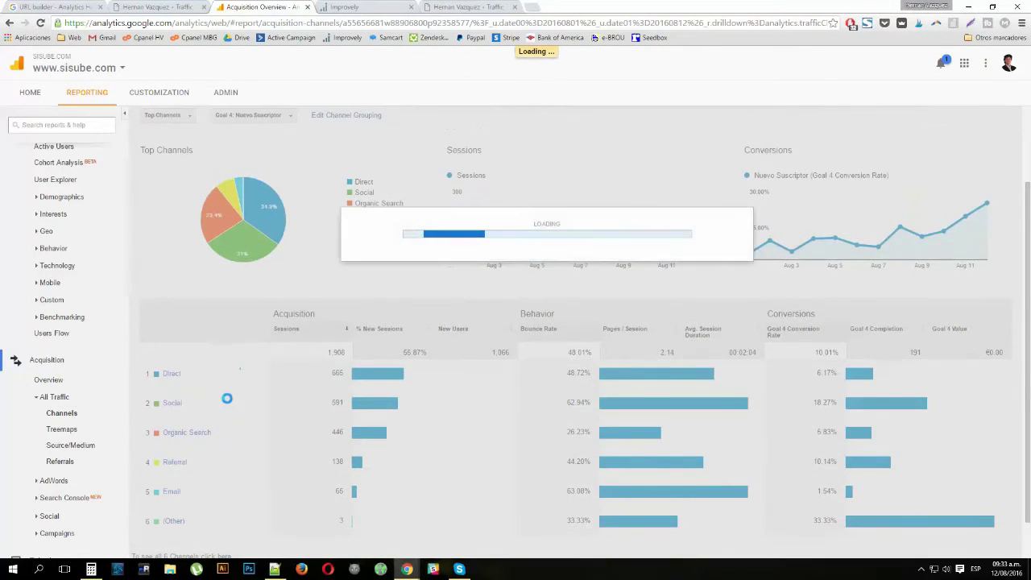
scroll(230, 419, down, 1)
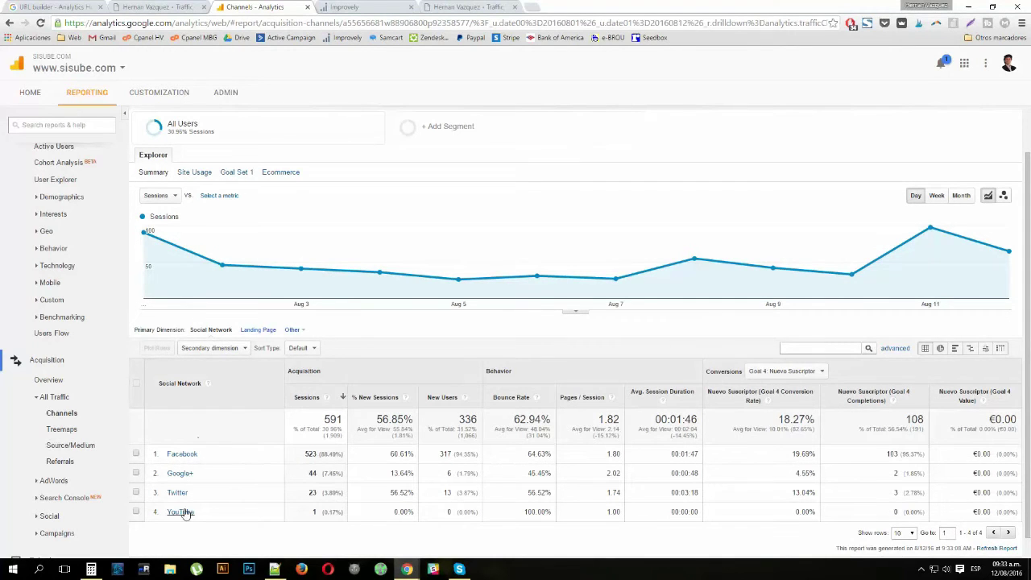
click(9, 23)
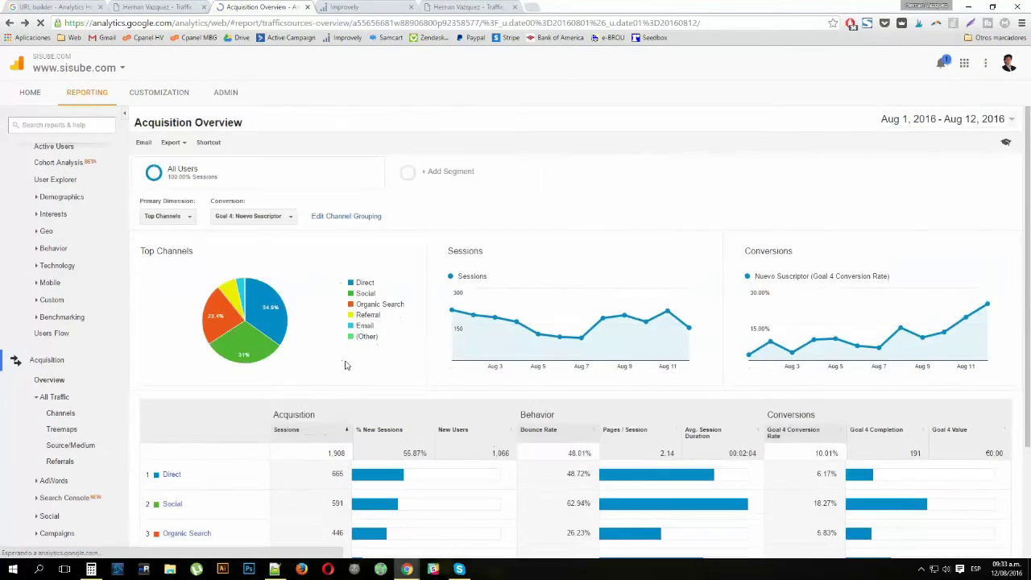
Open the Email channel from the Acquisition Overview and examine its sessions graph and landing page table
scroll(345, 365, down, 2)
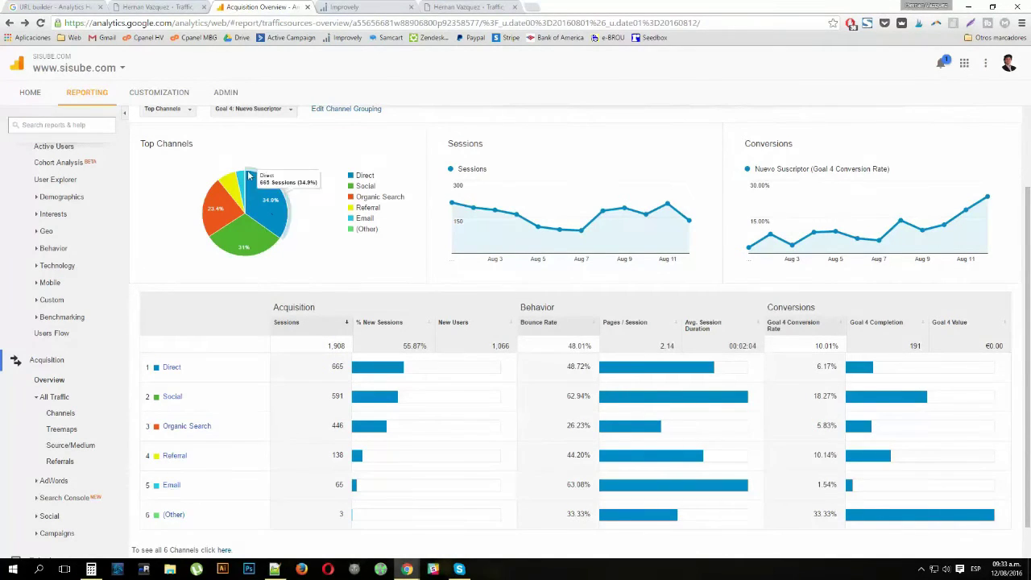
mouse_move(241, 182)
click(172, 485)
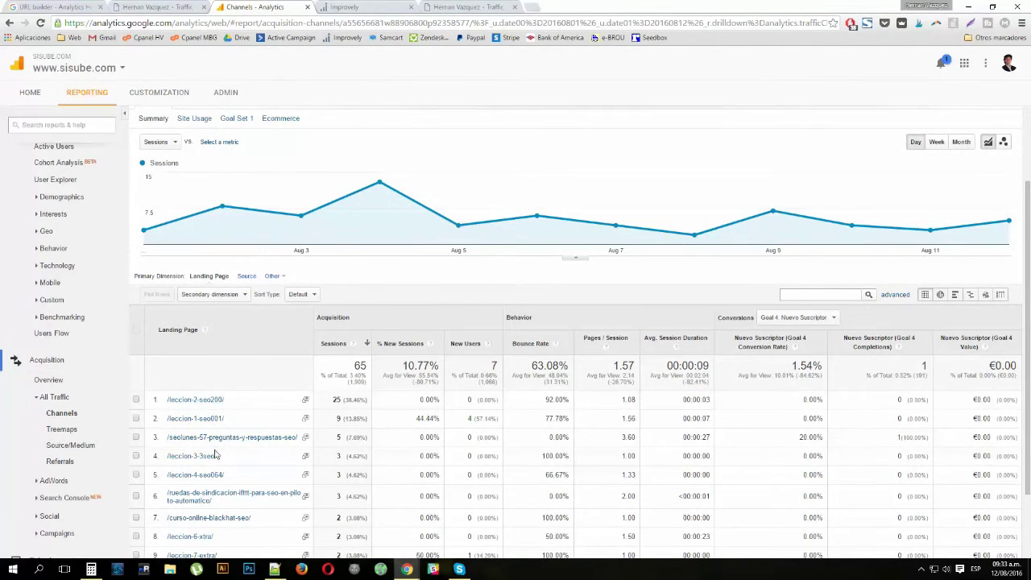
scroll(226, 395, down, 2)
scroll(521, 394, up, 5)
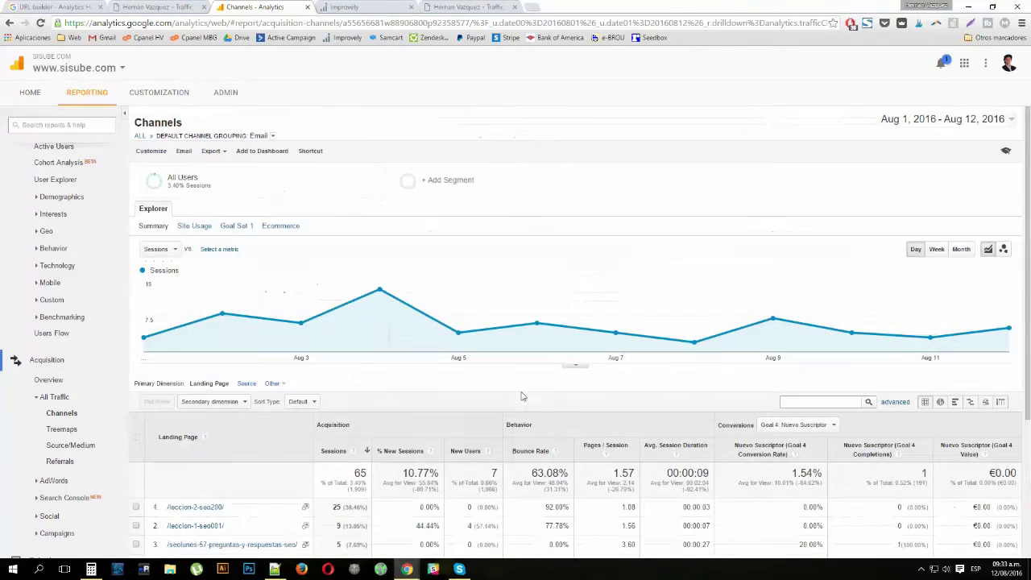
mouse_move(378, 292)
scroll(379, 292, down, 2)
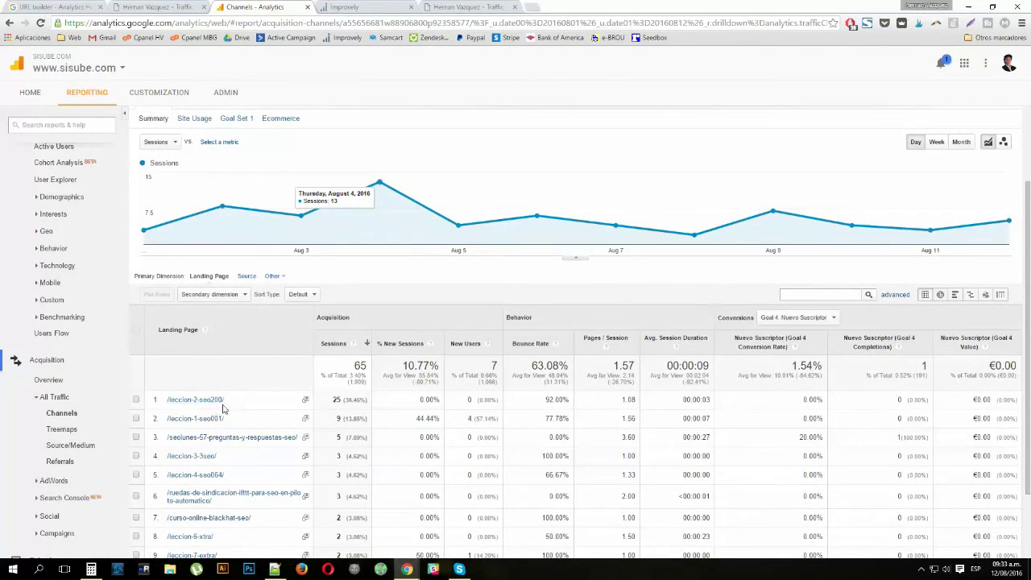
scroll(224, 408, down, 1)
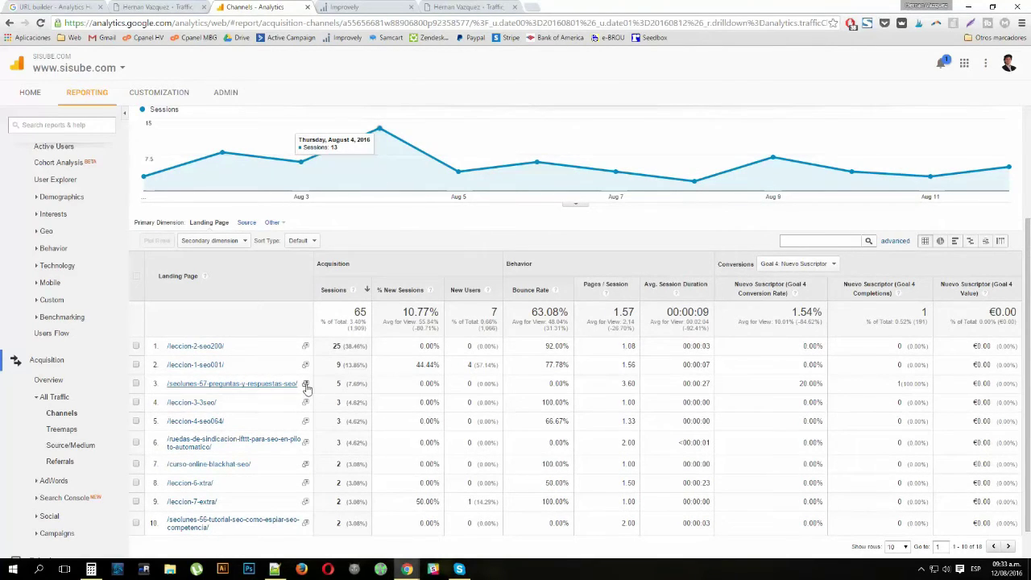
Set the Email channel report's date range to Jun 1, 2016 through Aug 12, 2016 and review the landing pages
scroll(306, 389, up, 3)
click(919, 119)
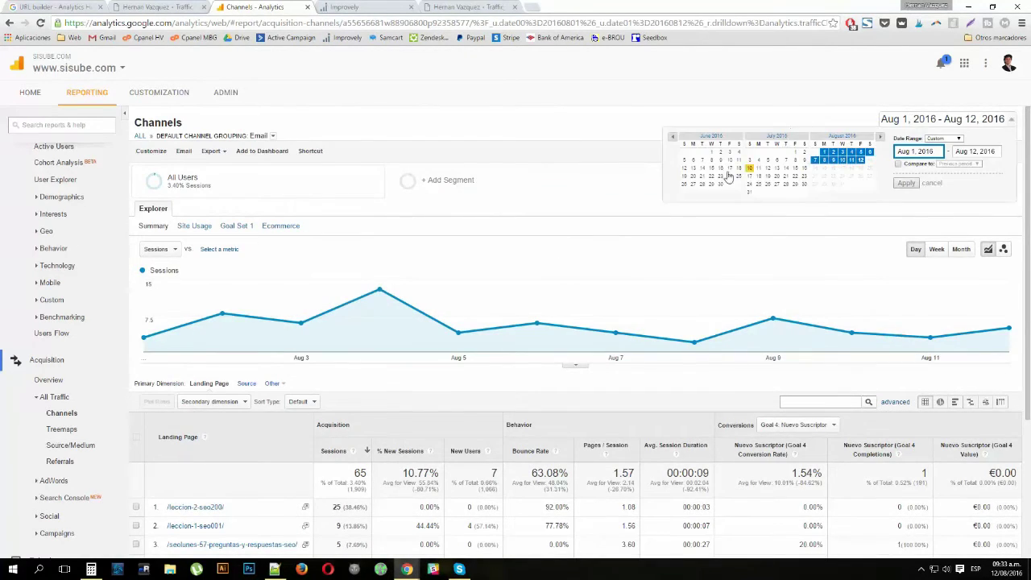
click(712, 151)
click(907, 182)
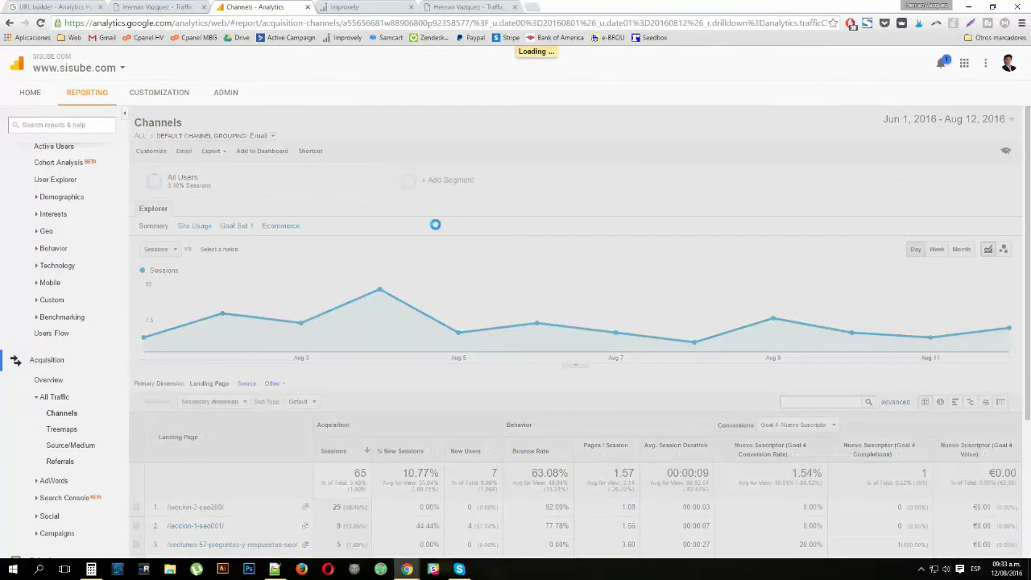
scroll(543, 281, down, 3)
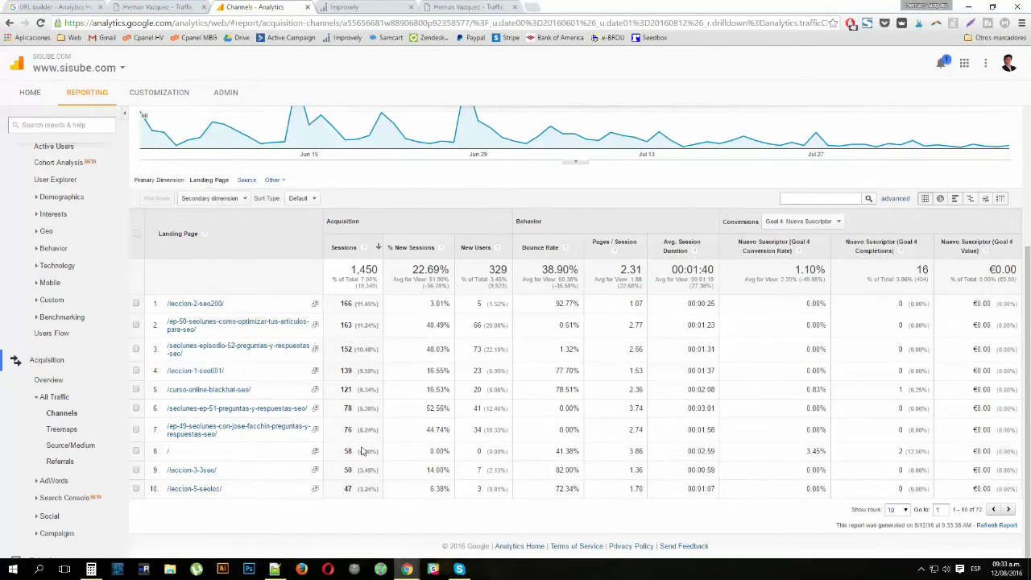
scroll(362, 452, up, 3)
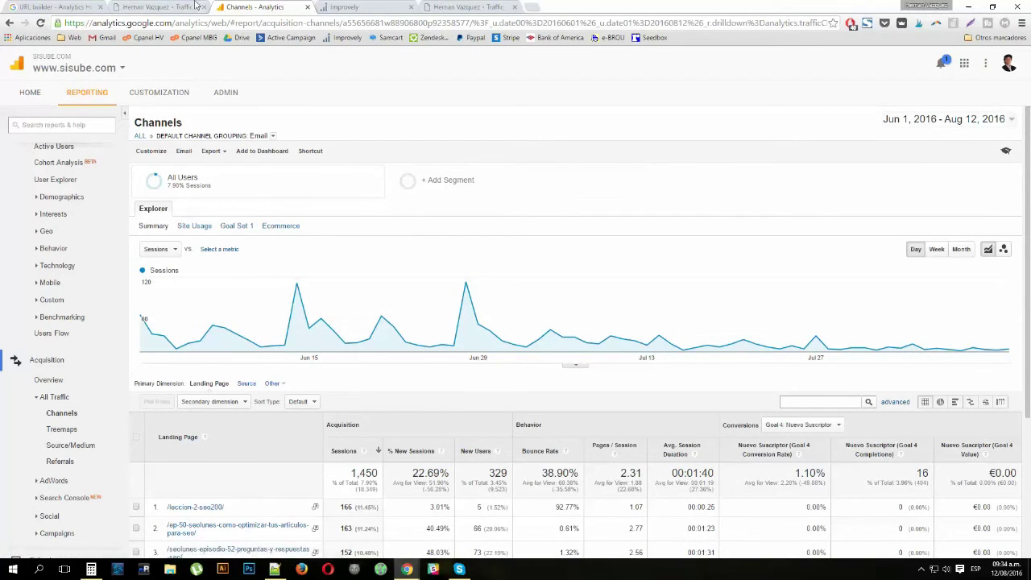
Switch to Improvely and open its main site, improvely.com, in a new browser tab using the domain from the account address
mouse_move(329, 191)
click(343, 6)
scroll(129, 137, up, 2)
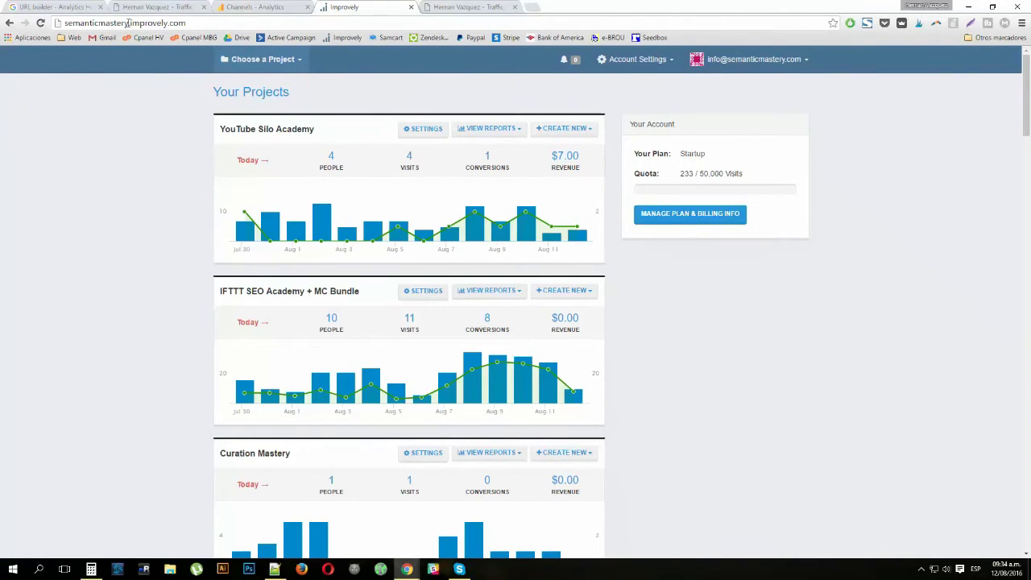
mouse_move(129, 23)
mouse_down()
mouse_move(187, 23)
mouse_move(131, 26)
mouse_up()
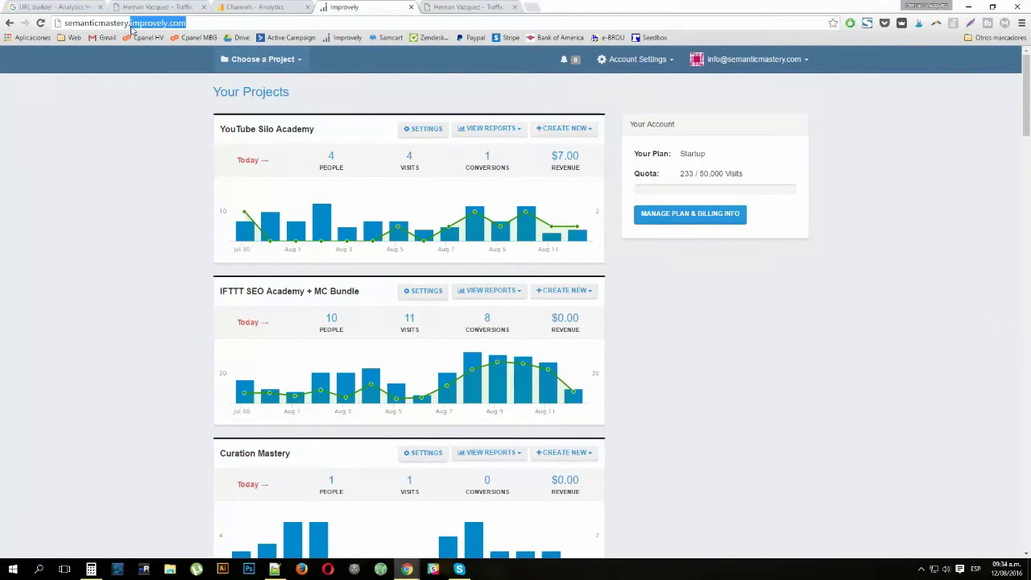
key(ctrl+c)
key(ctrl+t)
key(ctrl+v)
key(Return)
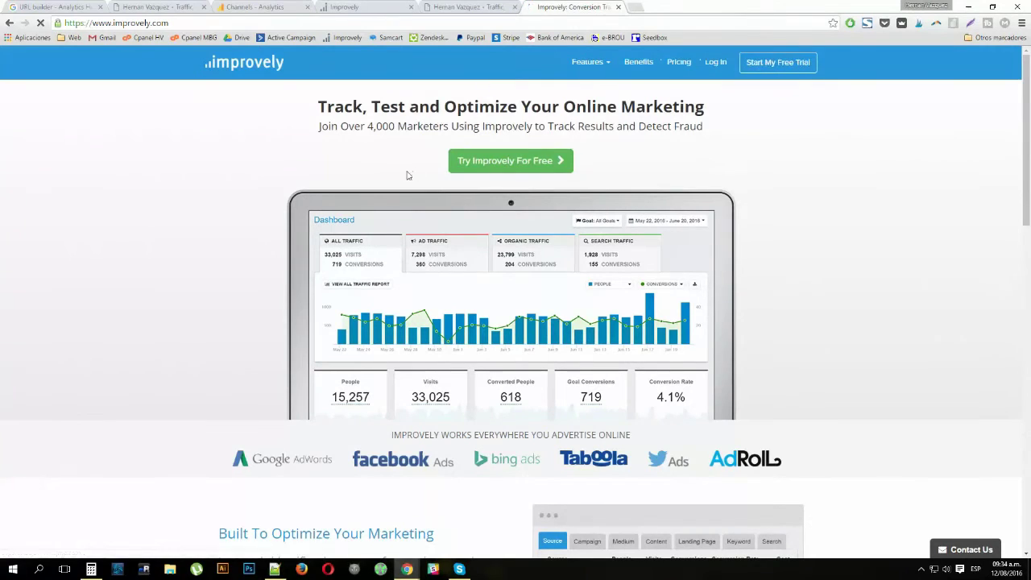
Look through the Improvely home page for its supported ad platforms and feature descriptions
scroll(306, 299, down, 1)
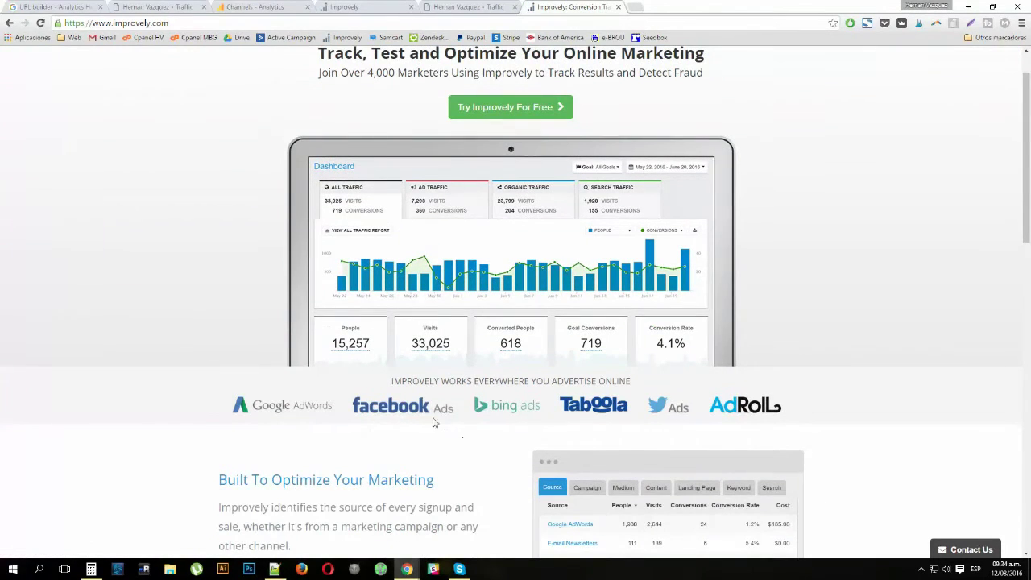
scroll(545, 402, down, 2)
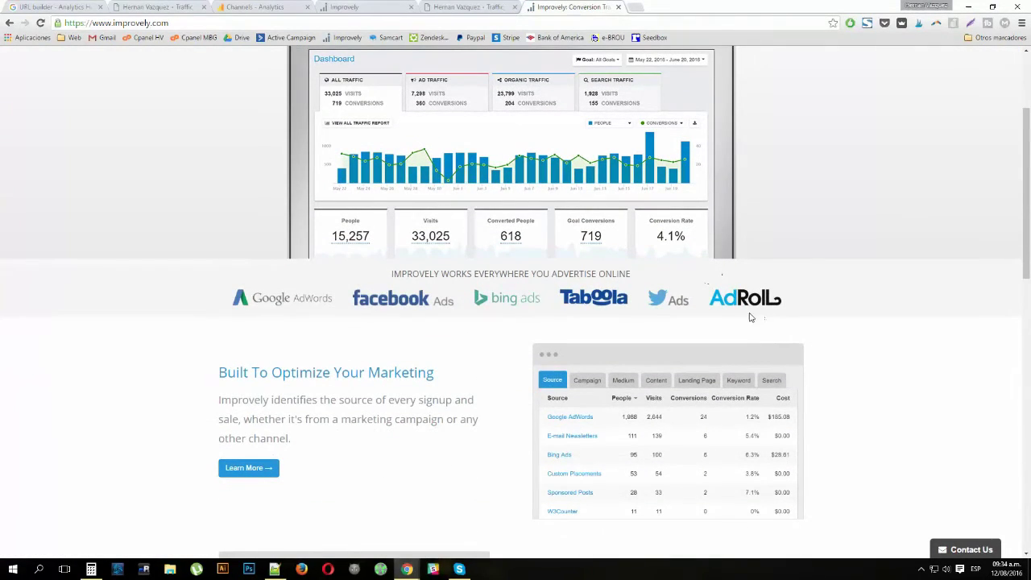
scroll(203, 371, down, 10)
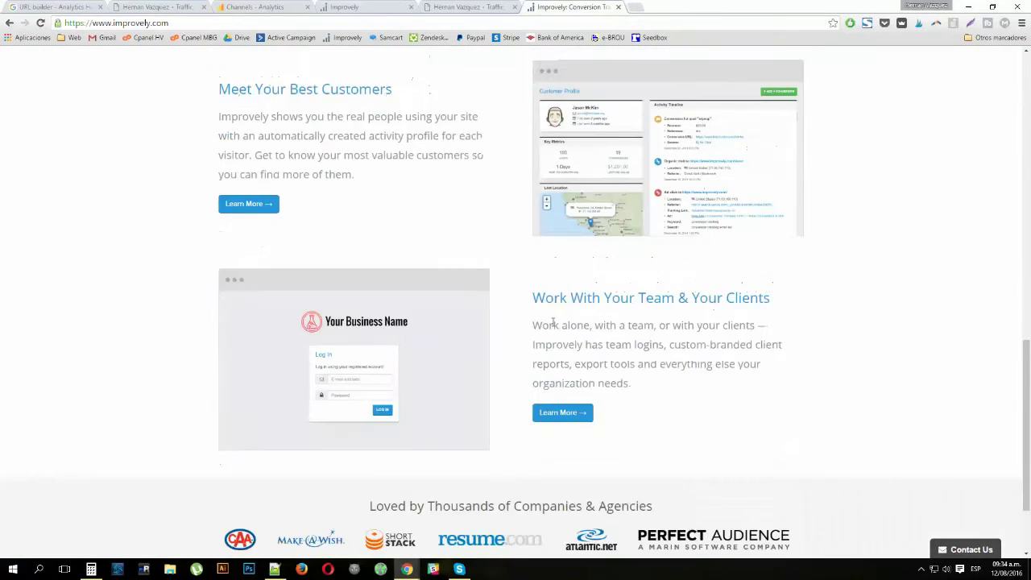
scroll(553, 322, up, 12)
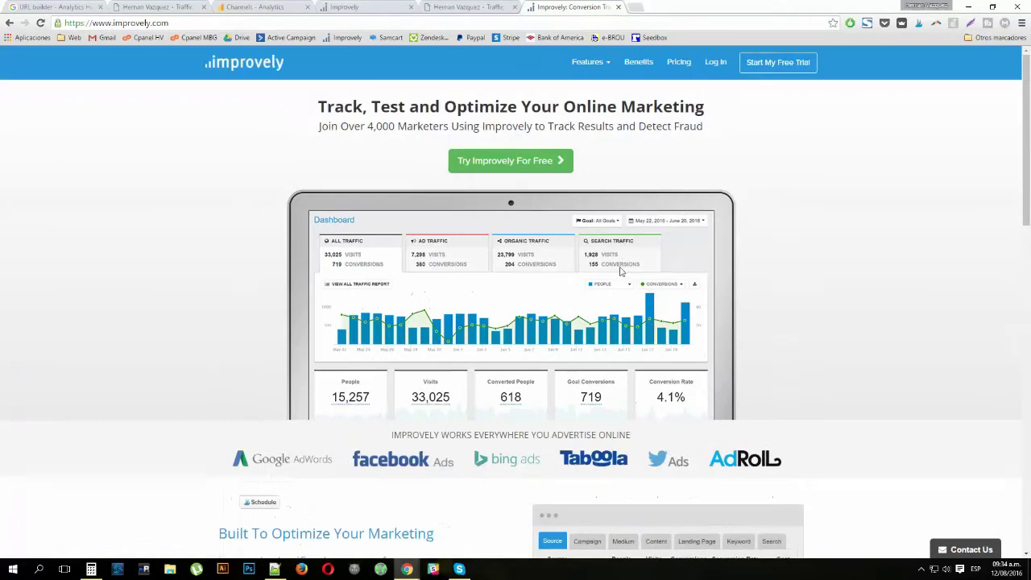
Open Improvely's pricing page and review the plans, the Freelancer monthly price and the trial questions
click(679, 62)
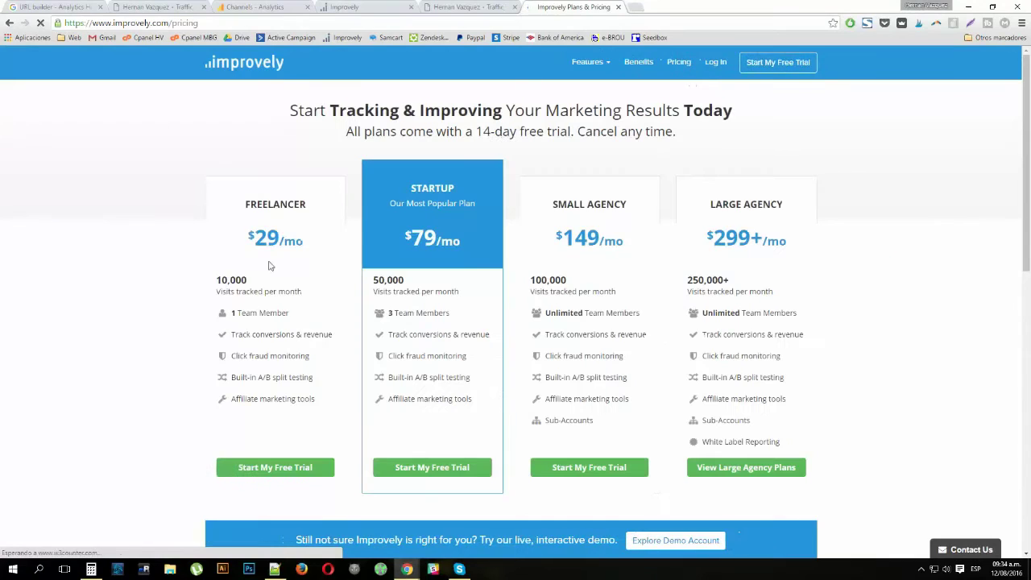
drag(306, 242, 221, 247)
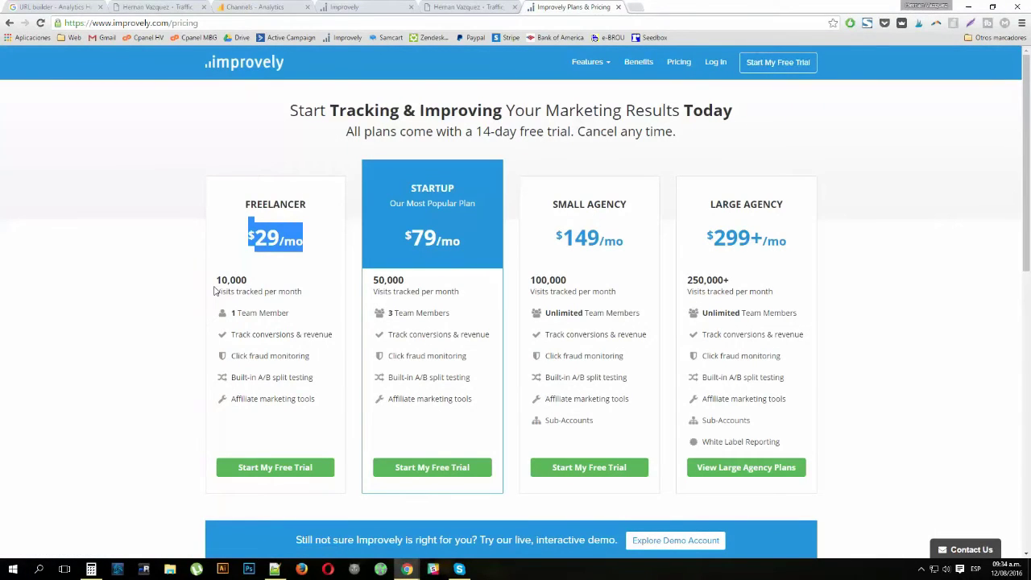
click(306, 253)
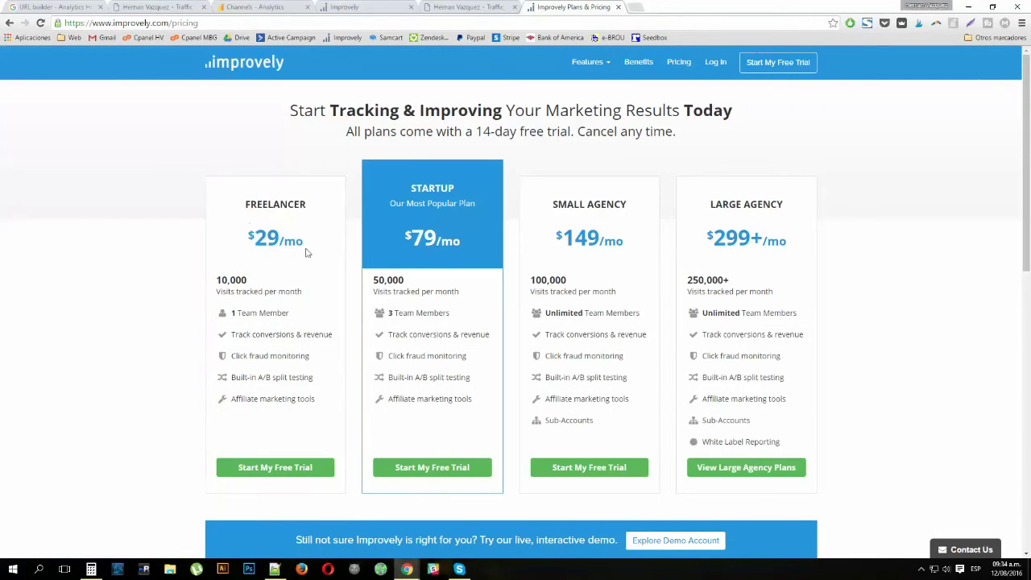
drag(306, 253, 255, 243)
click(319, 282)
scroll(85, 322, down, 3)
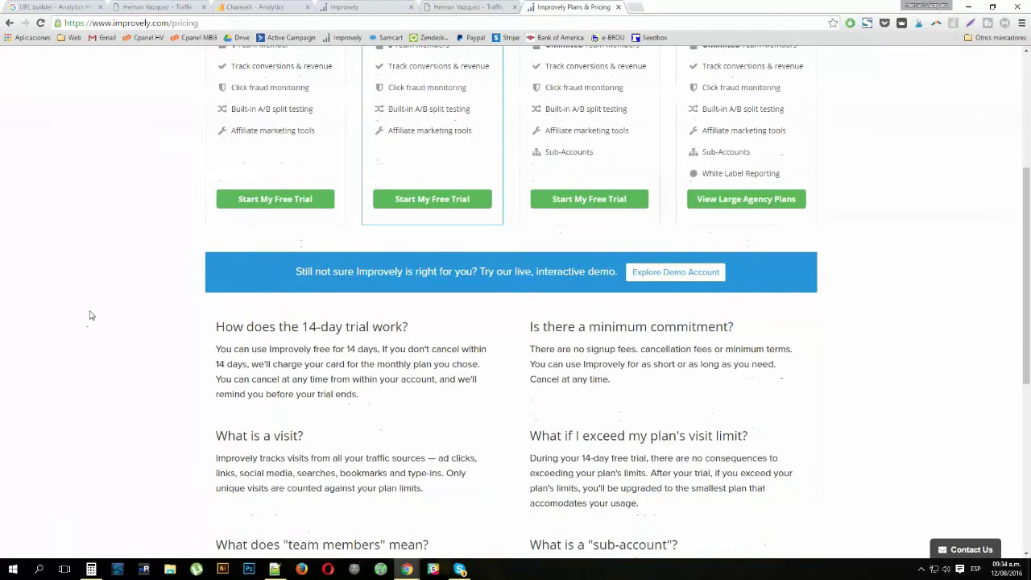
Return to the Improvely projects page and open the dashboard report of the IFTTT SEO Academy + MC Bundle project
drag(319, 6, 382, 8)
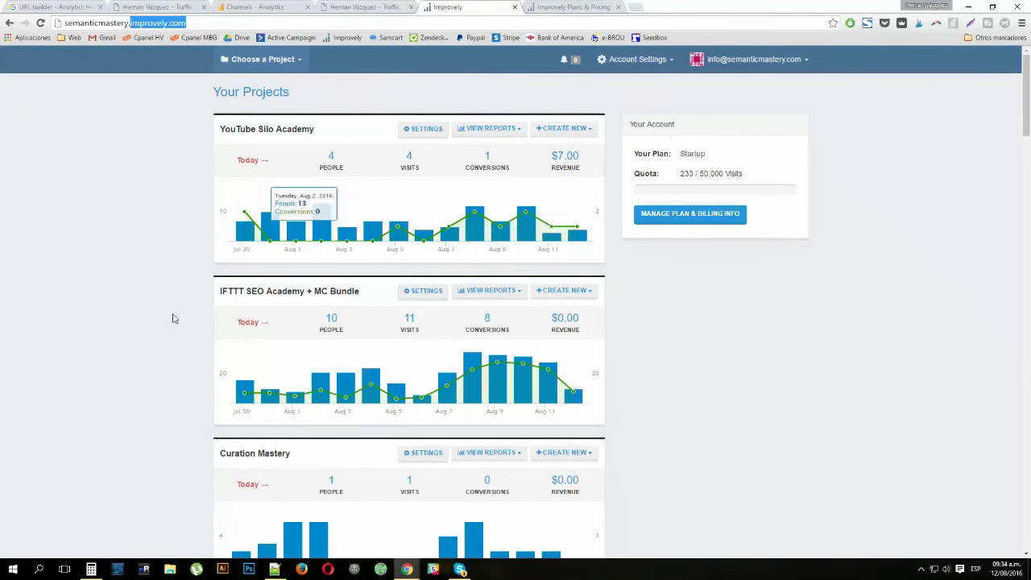
scroll(669, 306, down, 1)
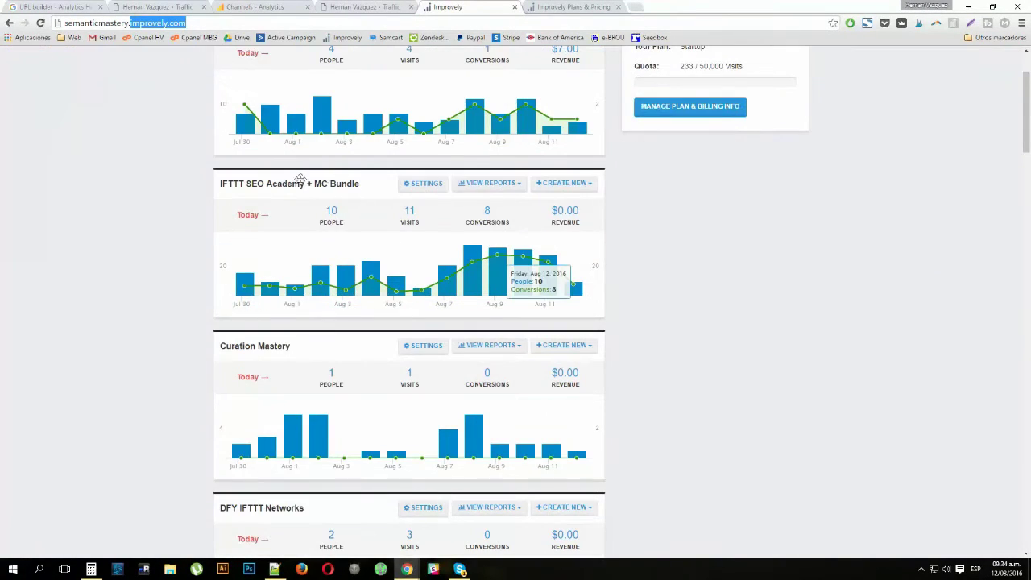
click(497, 192)
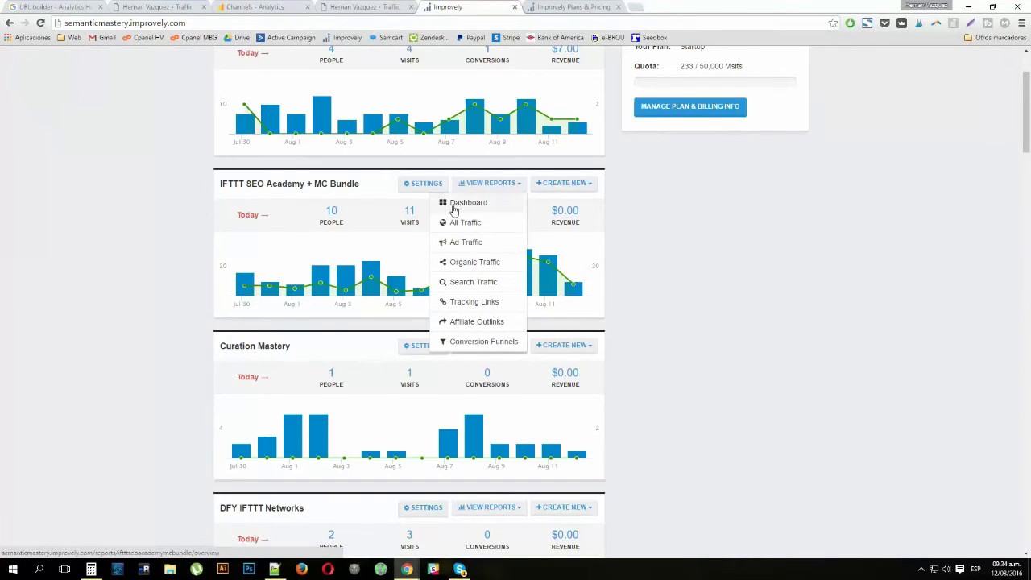
click(479, 200)
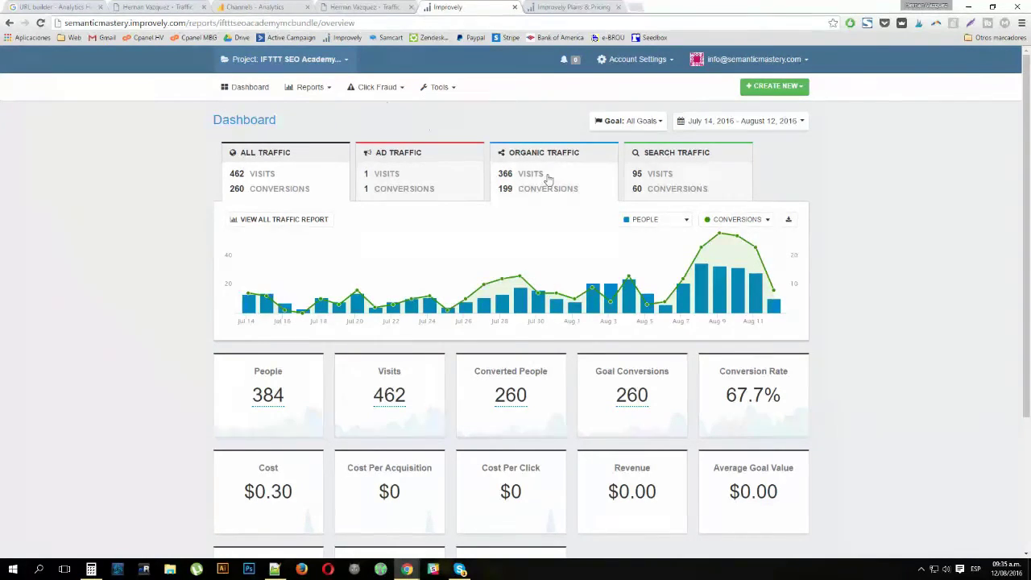
Filter the project dashboard to show only the Lead goal
scroll(601, 230, down, 2)
scroll(661, 178, up, 1)
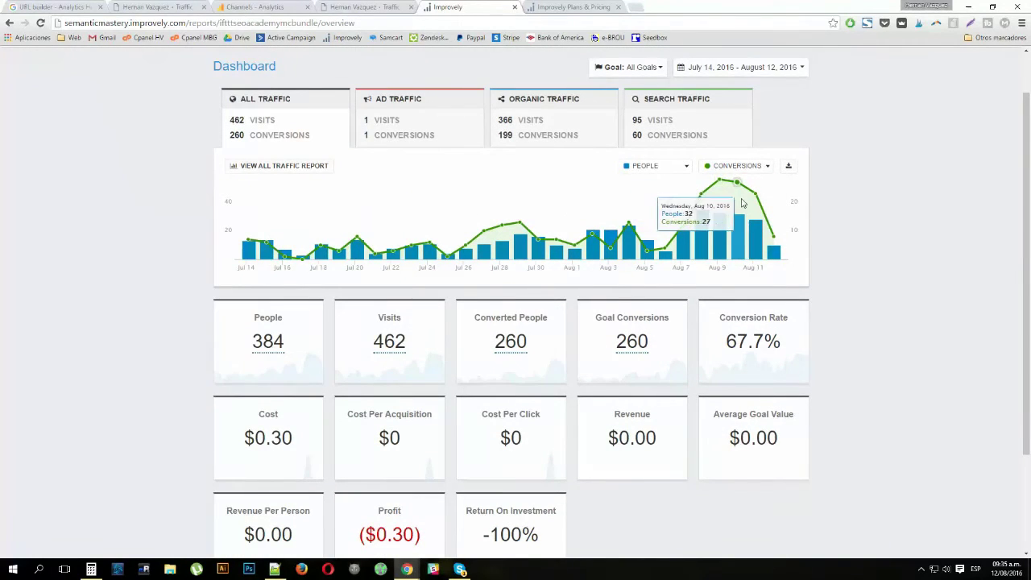
click(639, 69)
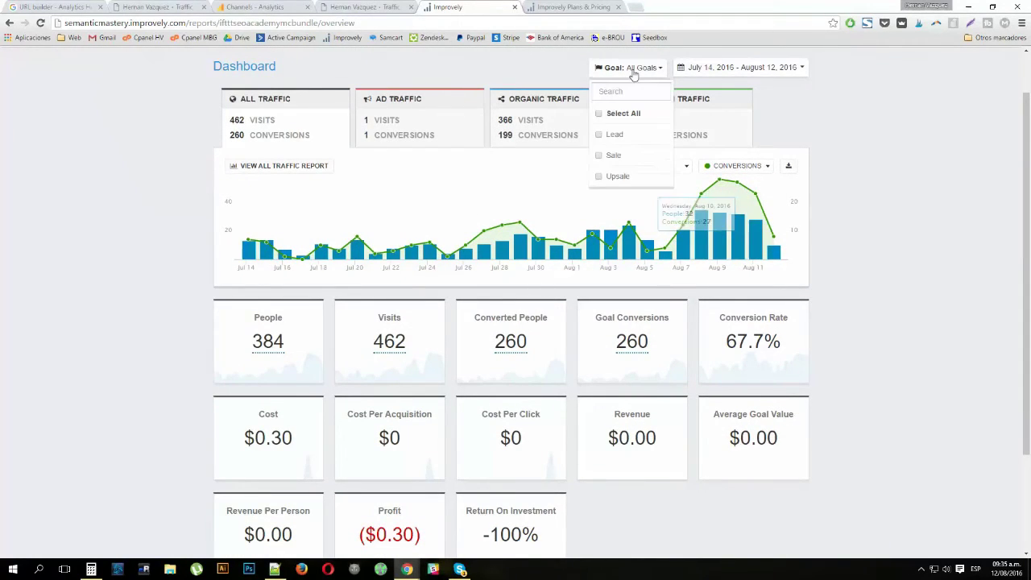
click(614, 134)
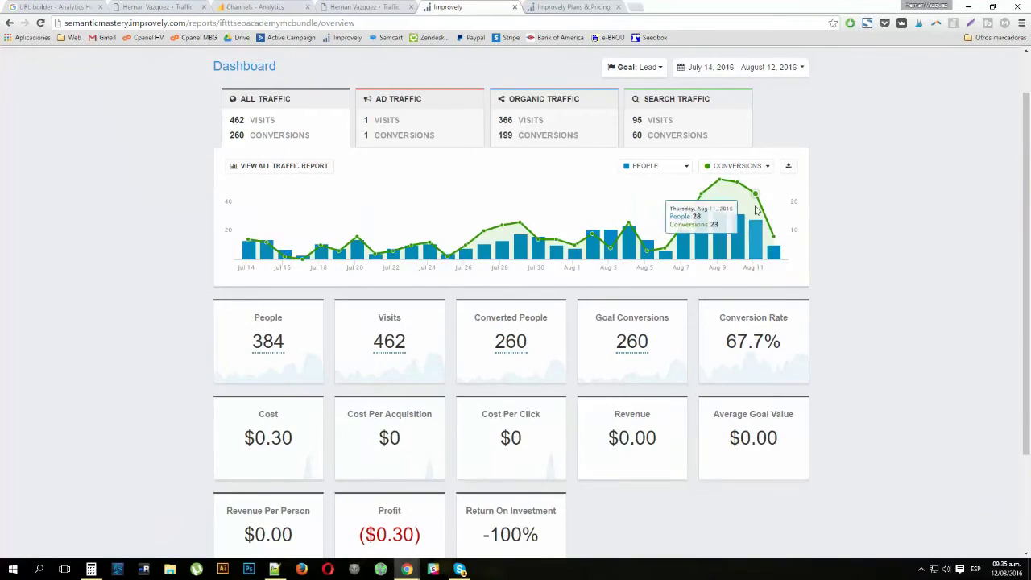
Open the project's Tracking Links report
scroll(680, 270, up, 1)
click(317, 87)
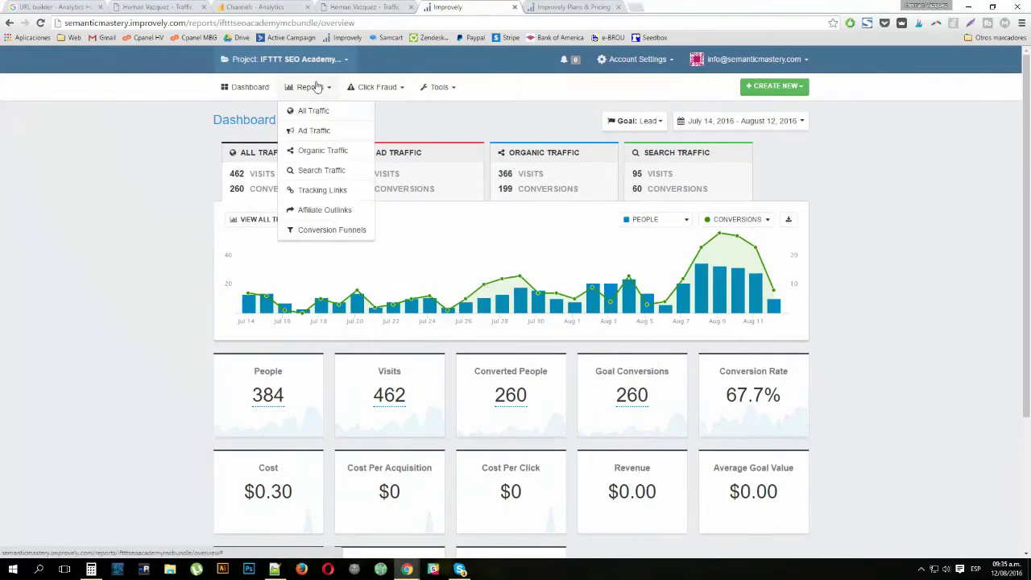
click(332, 192)
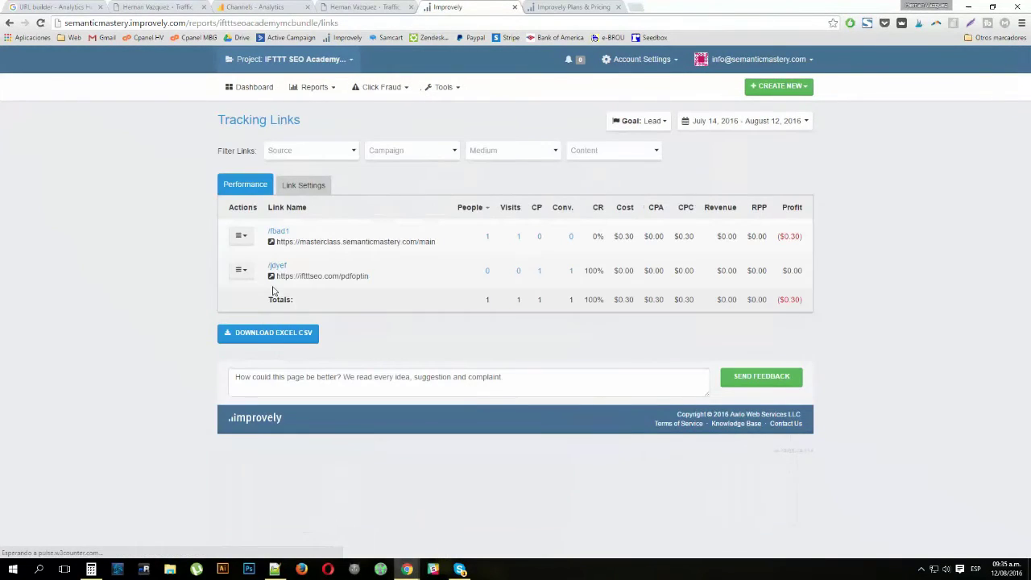
Apply a custom date range of April 1, 2016 to August 30, 2016 to the tracking links report
click(723, 129)
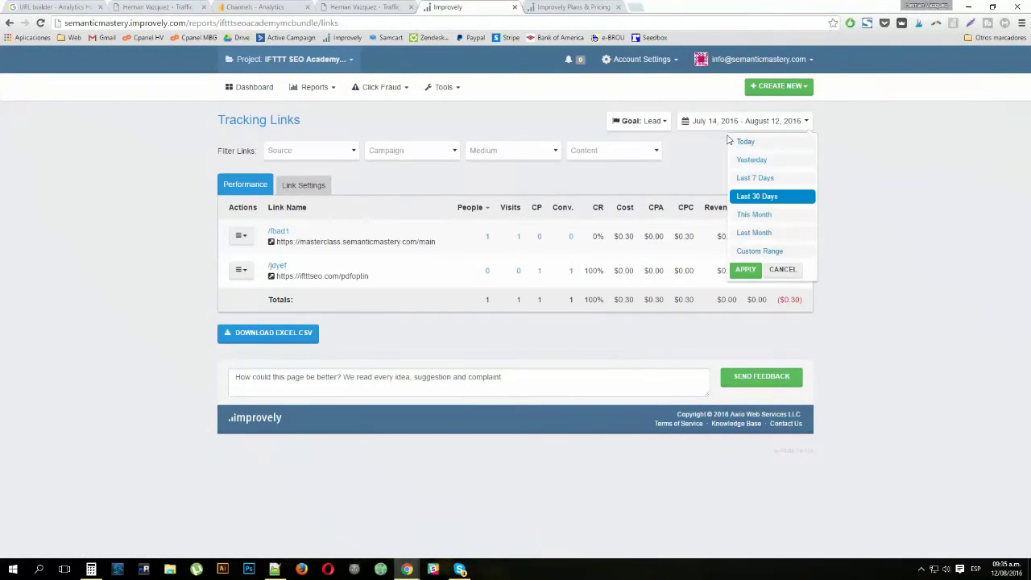
click(783, 253)
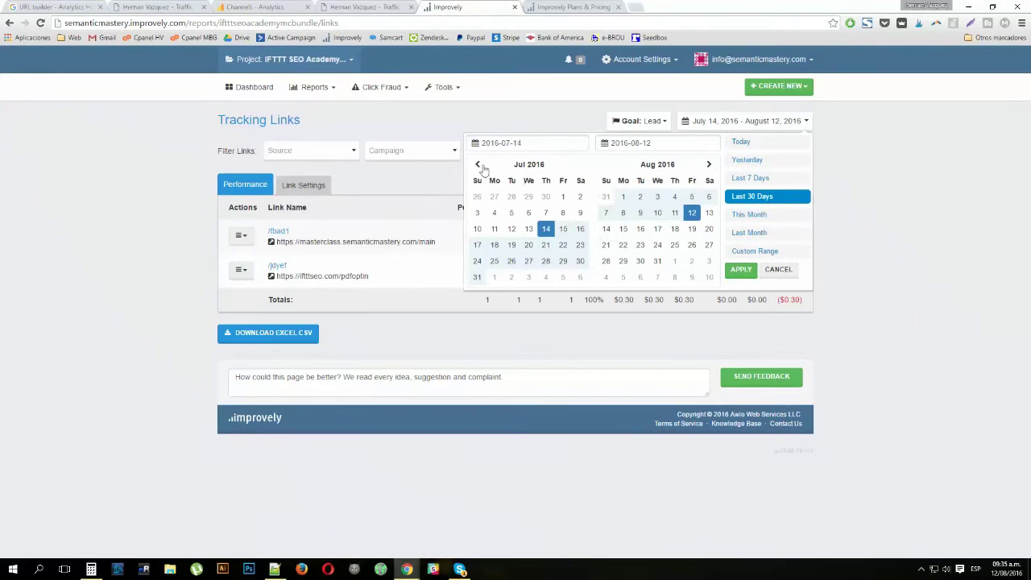
click(478, 164)
click(478, 165)
click(478, 164)
click(564, 197)
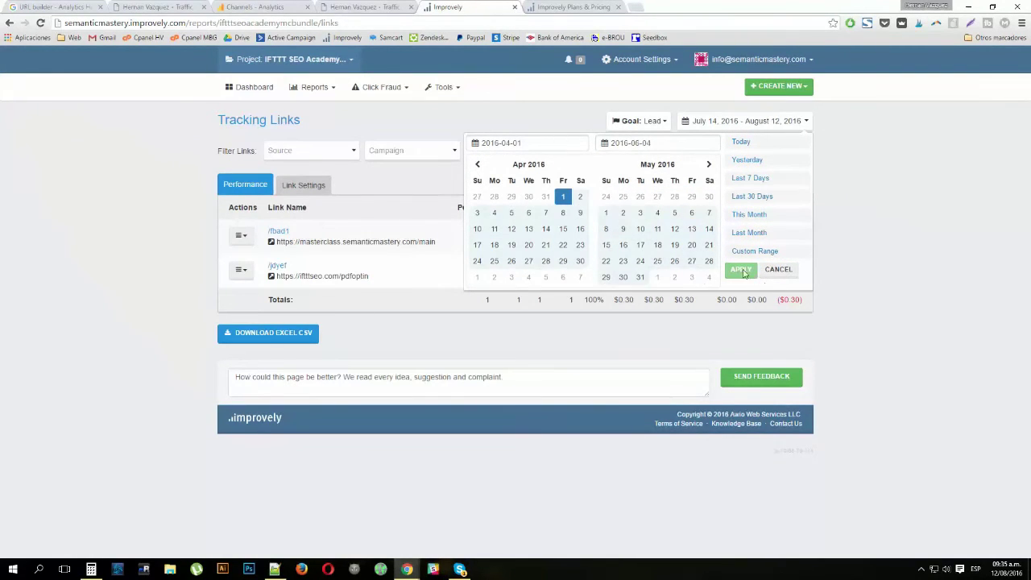
click(709, 164)
click(709, 164)
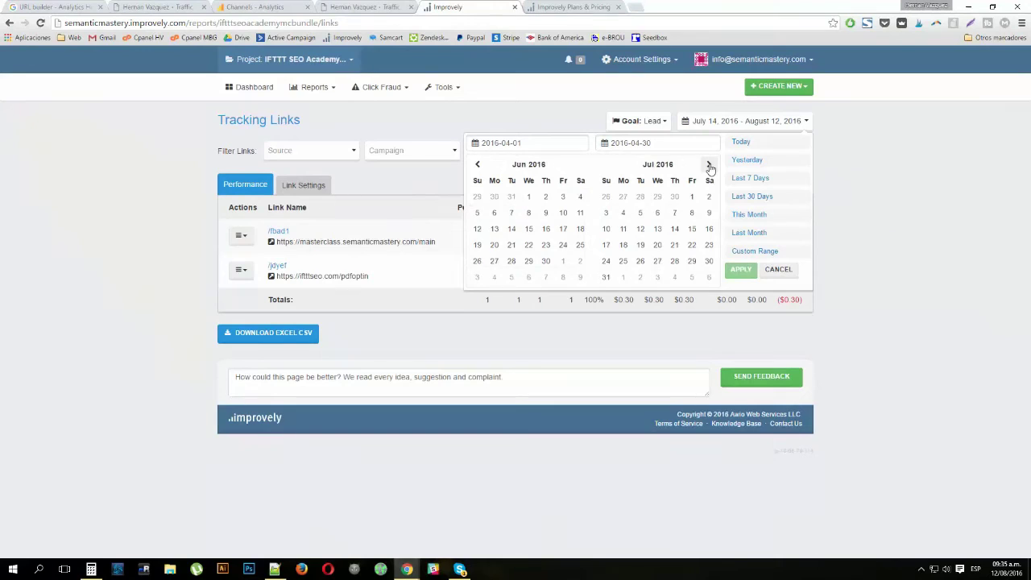
click(709, 164)
click(641, 261)
click(749, 273)
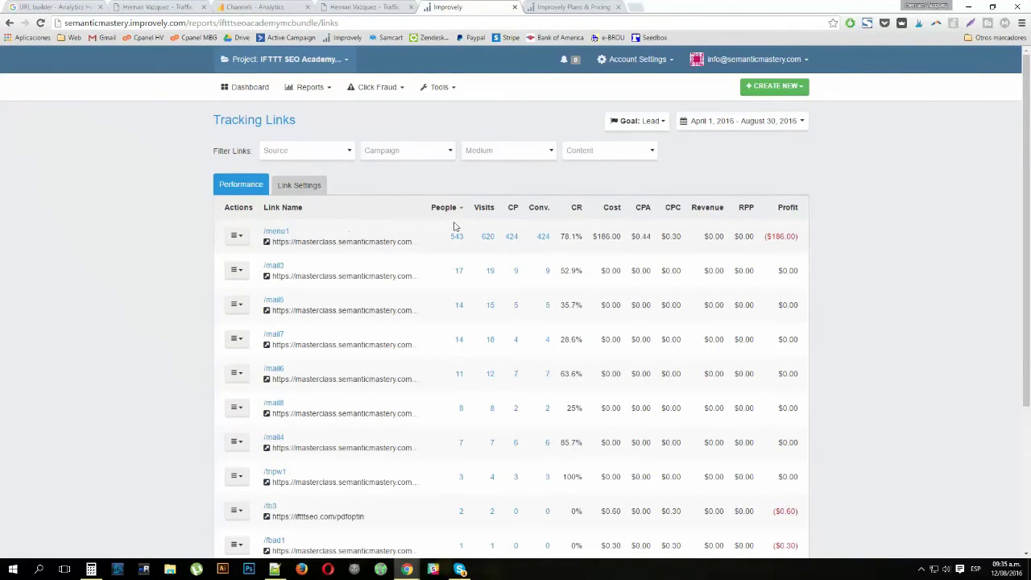
Review the performance of the listed tracking links, including the conversion rate and cost of the menu1 link
scroll(700, 225, down, 1)
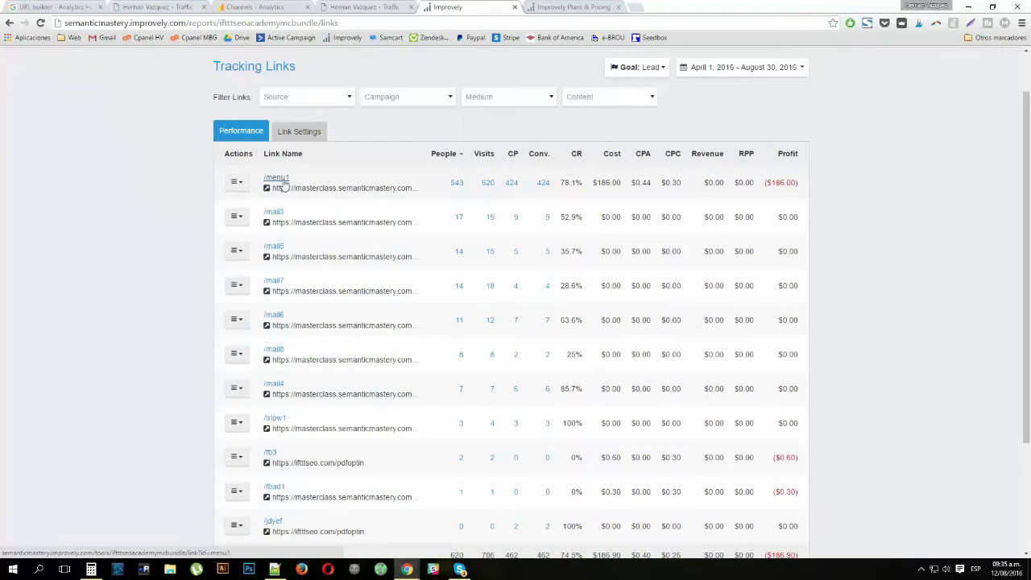
double_click(570, 182)
click(569, 178)
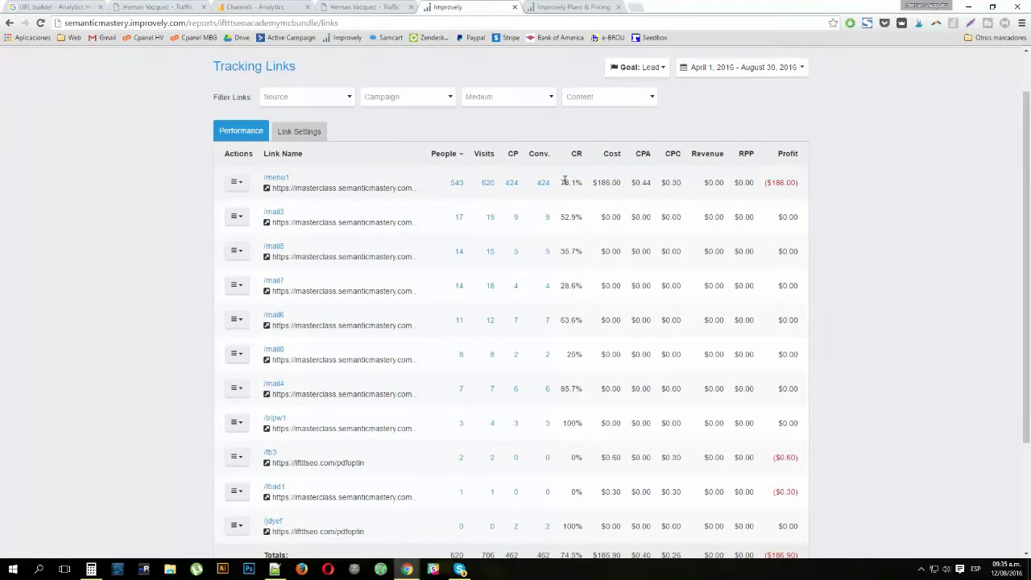
double_click(562, 183)
click(567, 178)
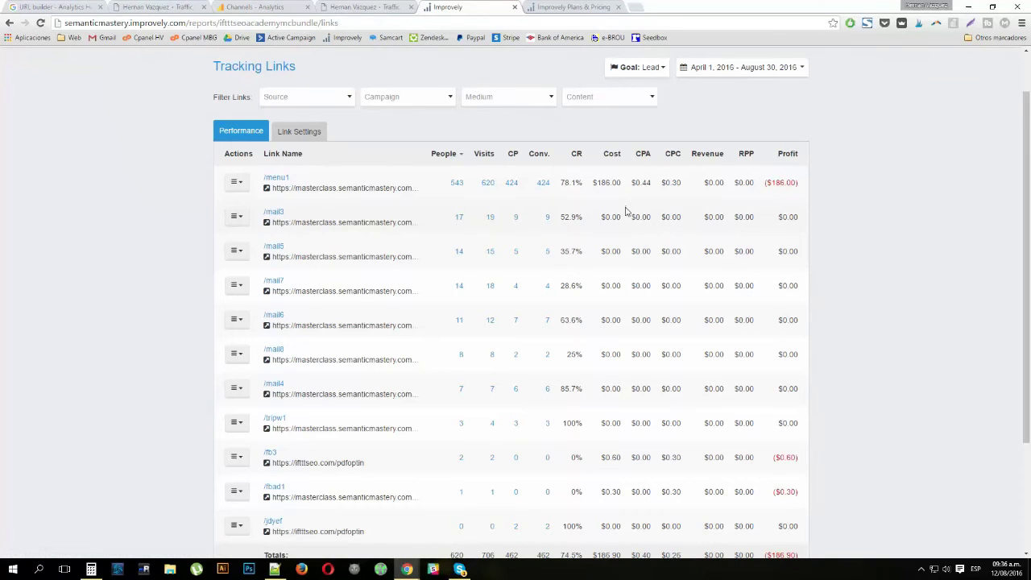
scroll(295, 236, down, 3)
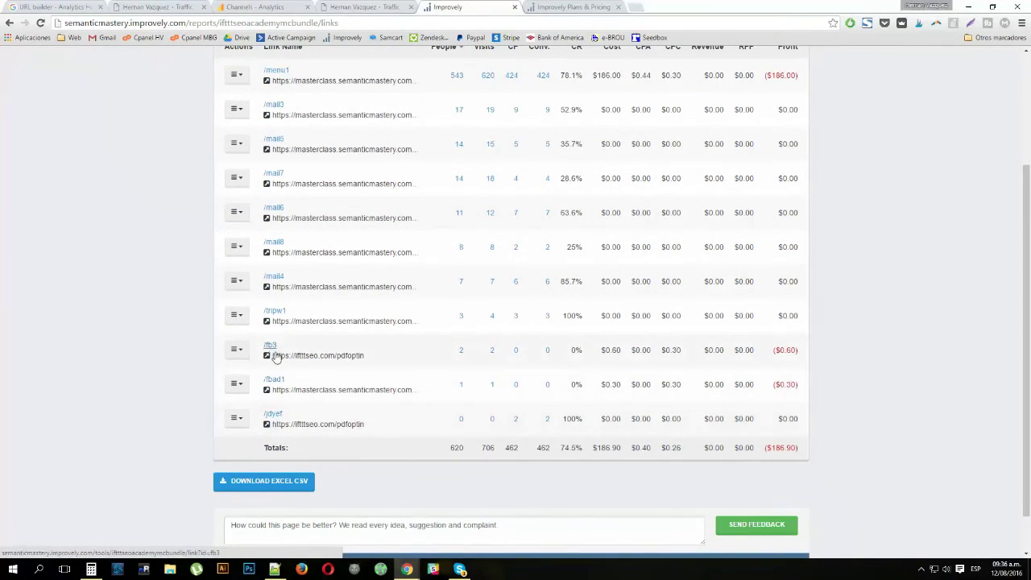
scroll(382, 234, up, 3)
Check the available reports and tools, and open the form for creating a new tracking link
click(309, 87)
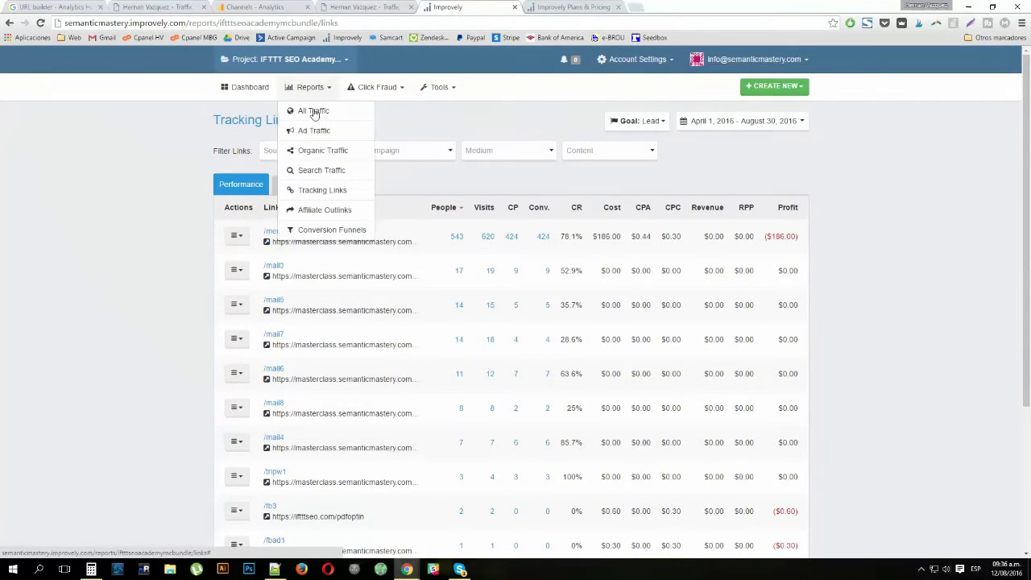
click(443, 87)
click(500, 153)
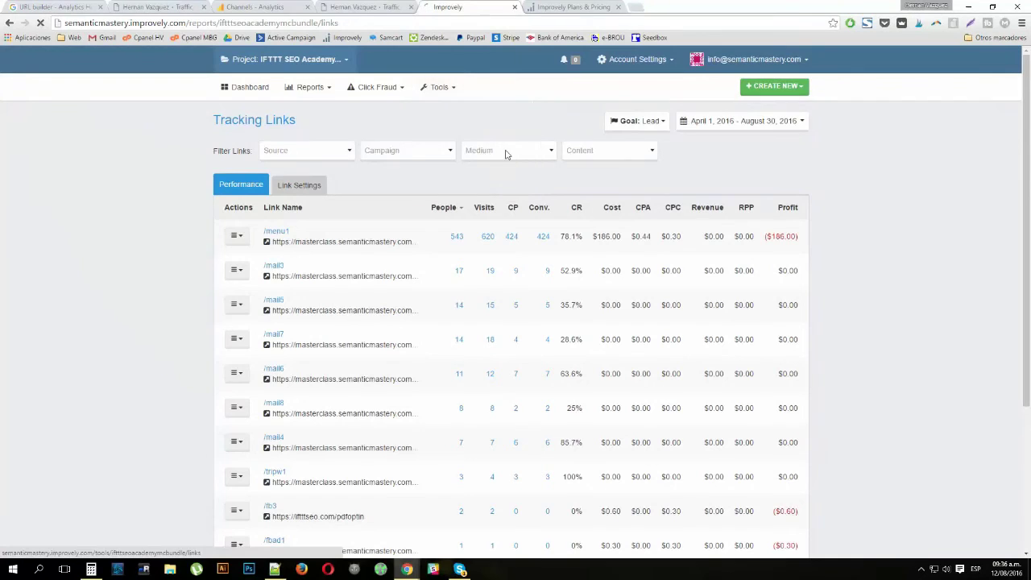
click(780, 87)
click(749, 106)
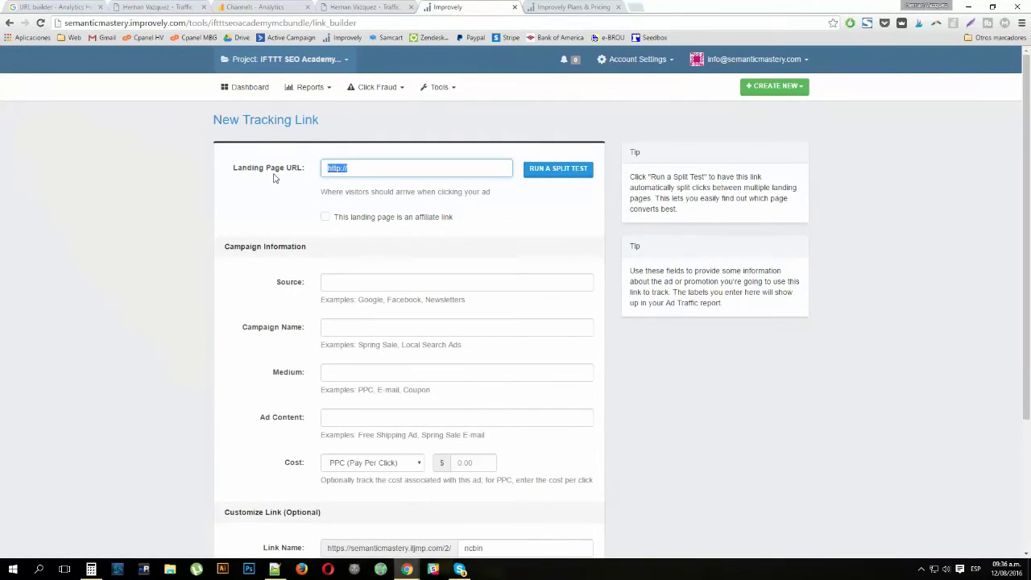
Compare the new tracking link's campaign fields with those of Google's URL builder form
scroll(303, 171, down, 2)
click(379, 169)
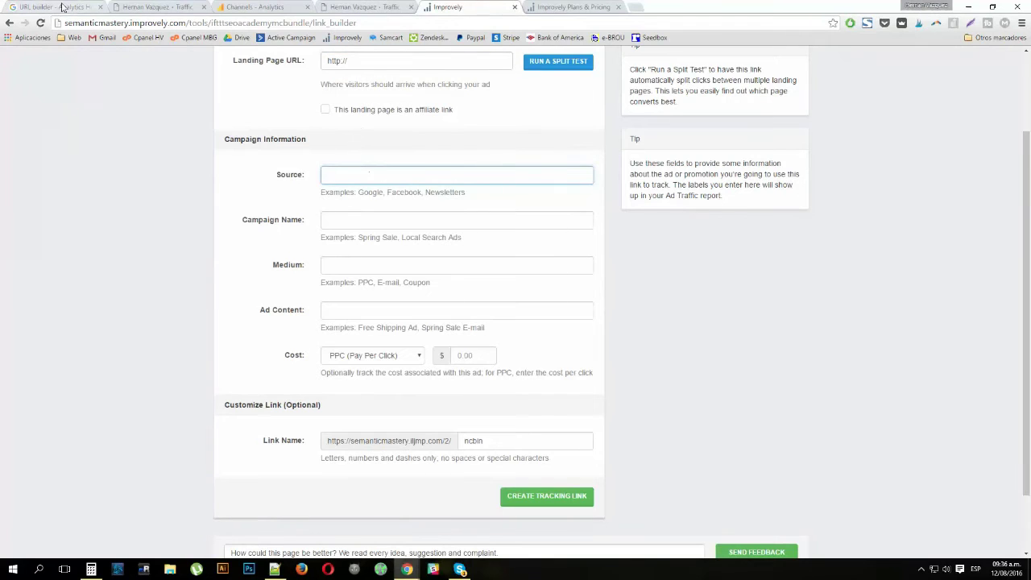
drag(62, 7, 354, 7)
scroll(308, 313, up, 4)
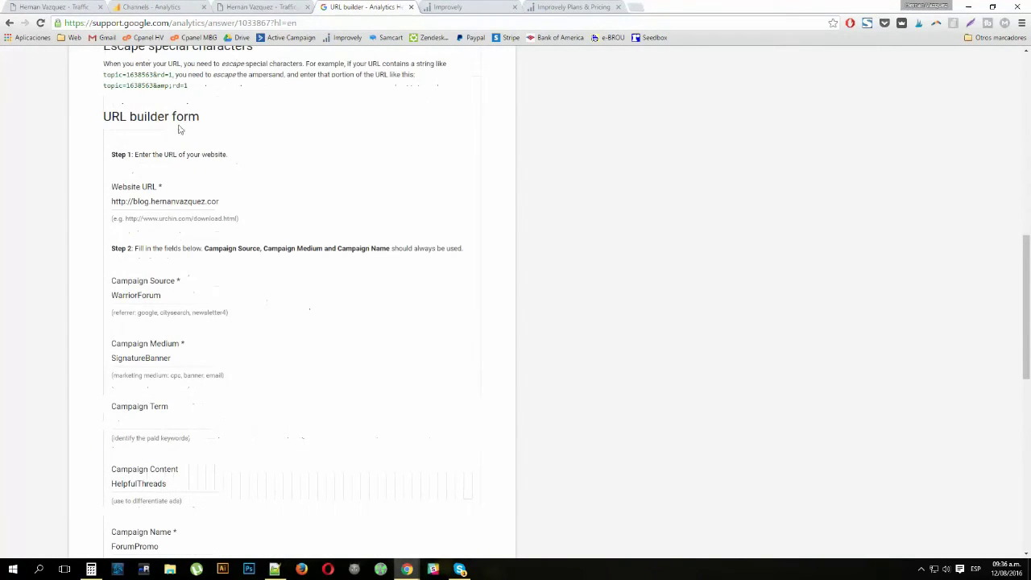
click(477, 6)
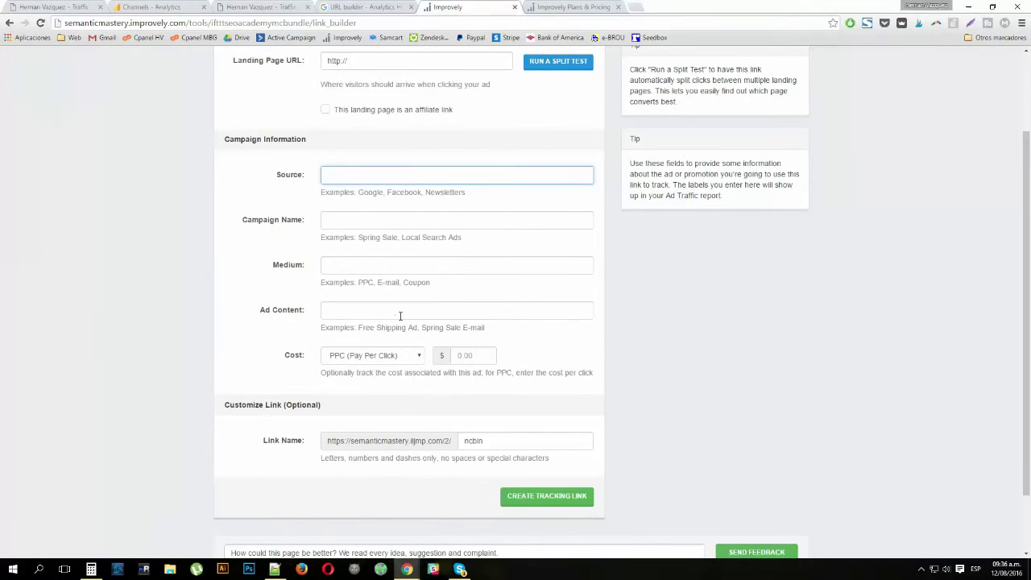
Set the new tracking link's cost to a Monthly Payment of $100, and look at its link name and landing page fields
click(383, 361)
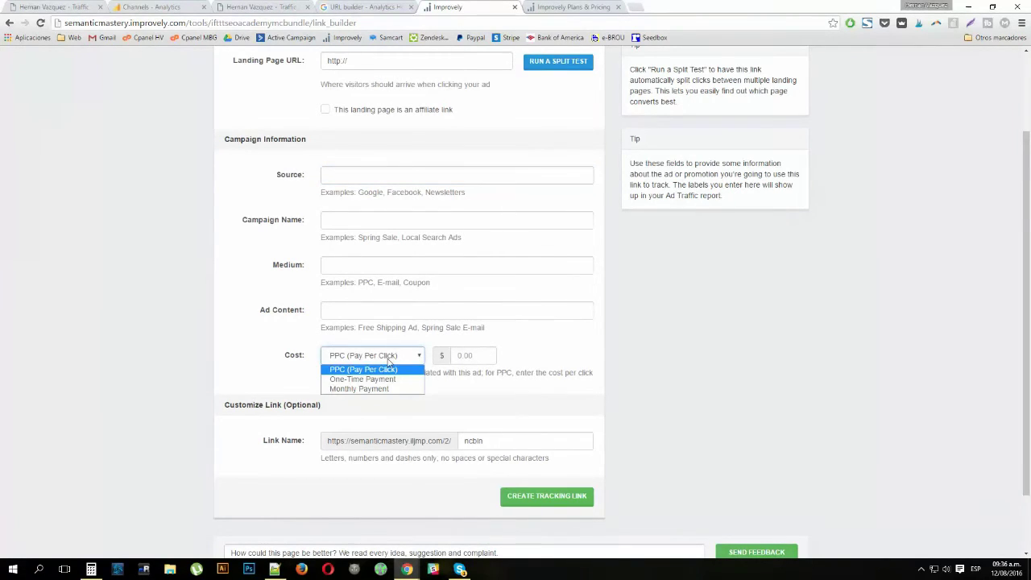
click(375, 389)
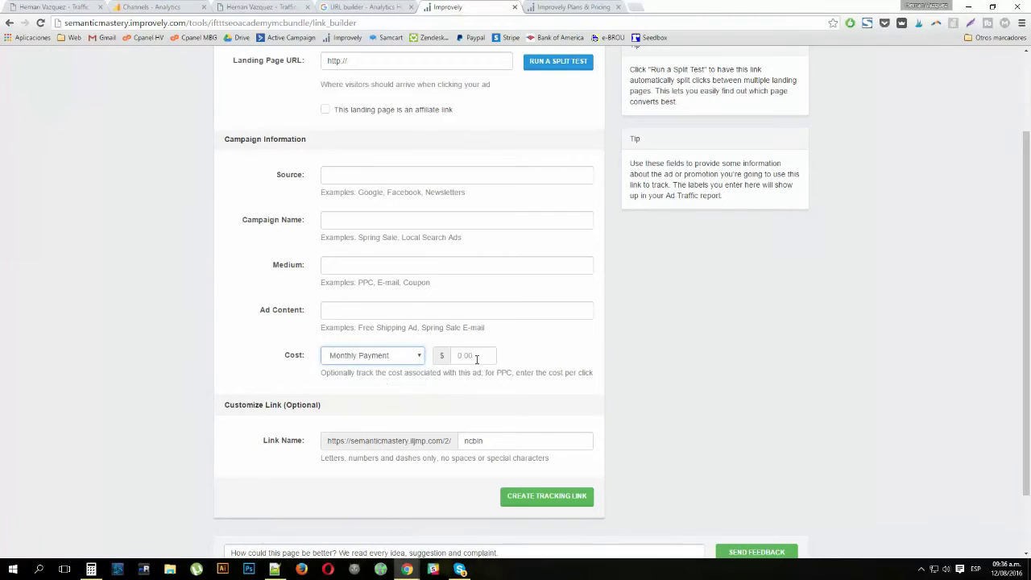
click(472, 356)
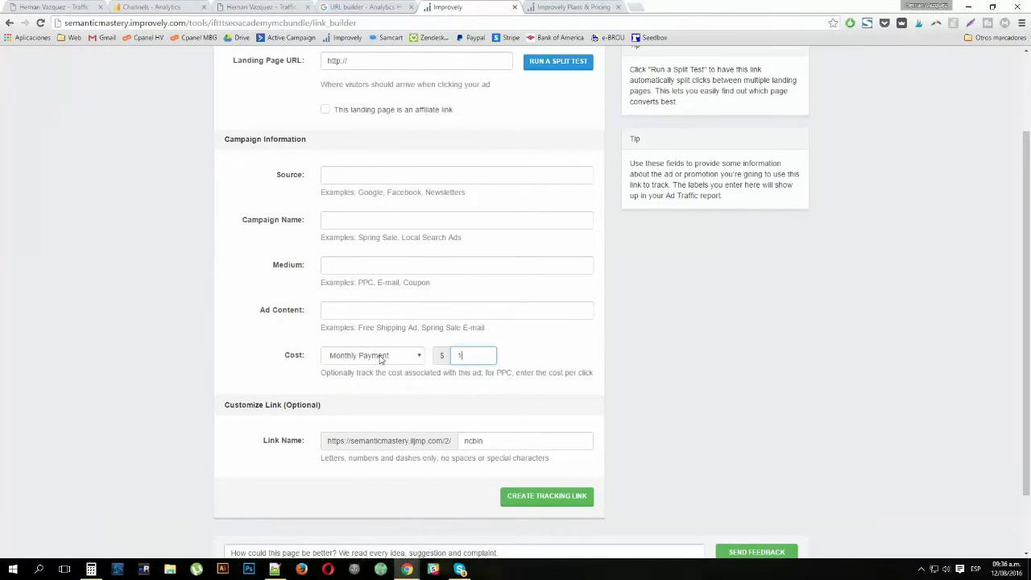
click(511, 416)
drag(513, 440, 406, 438)
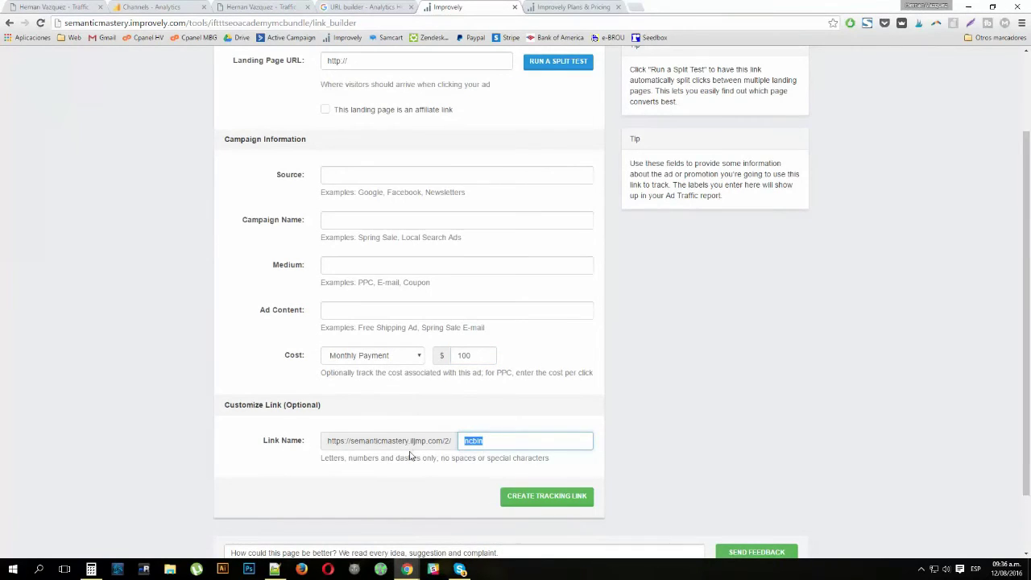
scroll(401, 333, up, 2)
click(375, 167)
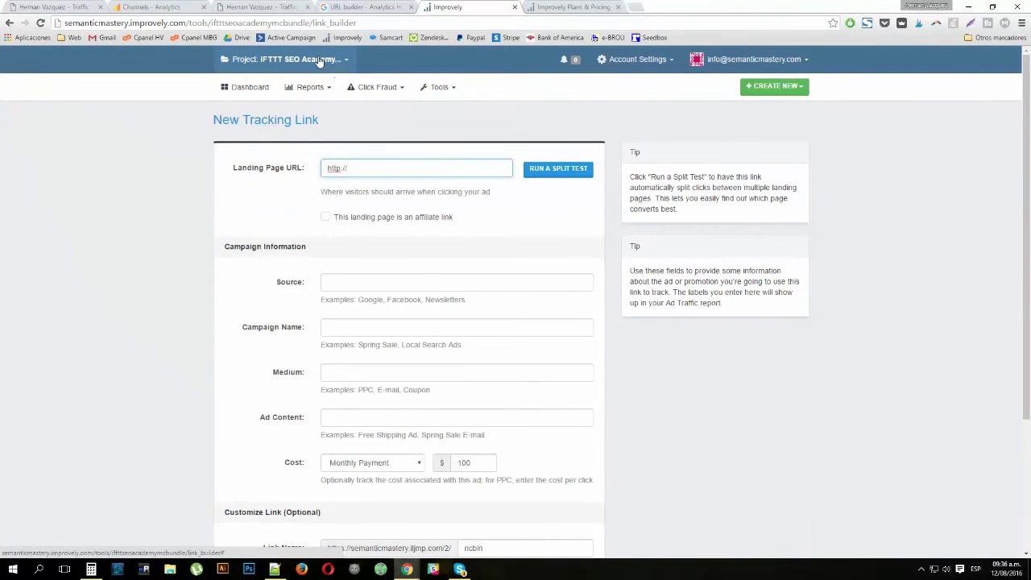
Leave the tracking link form for the project dashboard and look over the available project tools
click(437, 87)
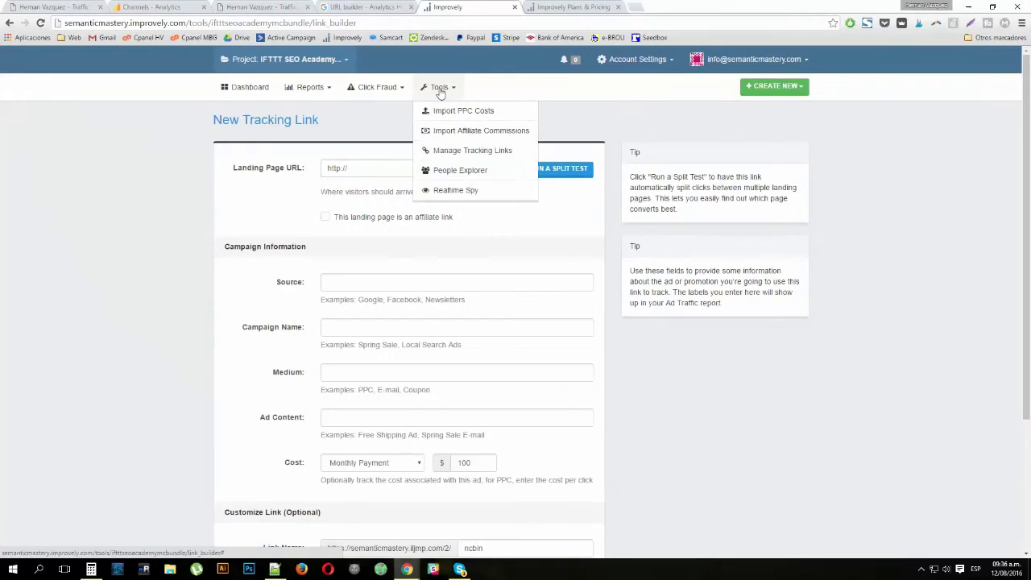
click(249, 89)
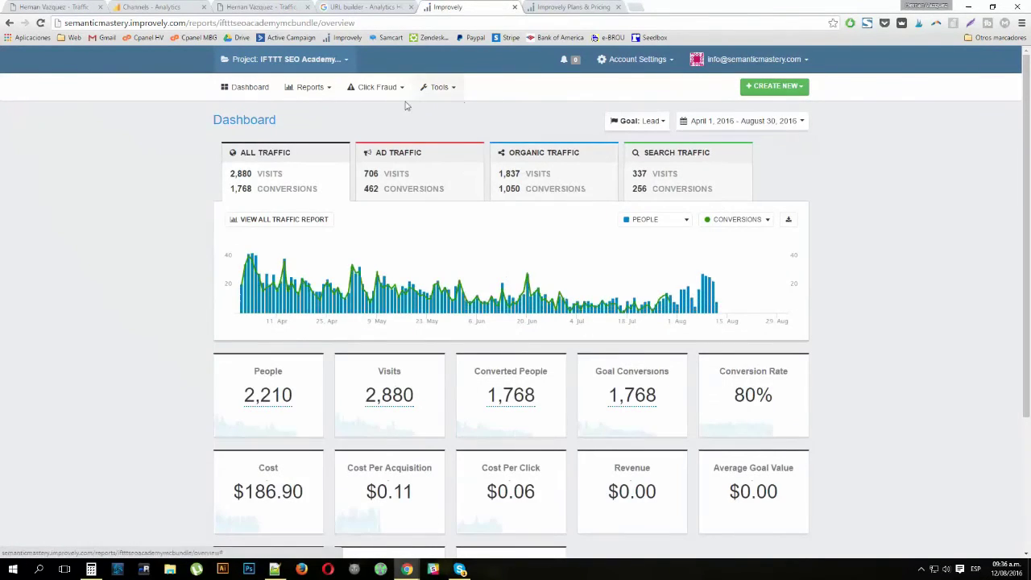
click(454, 90)
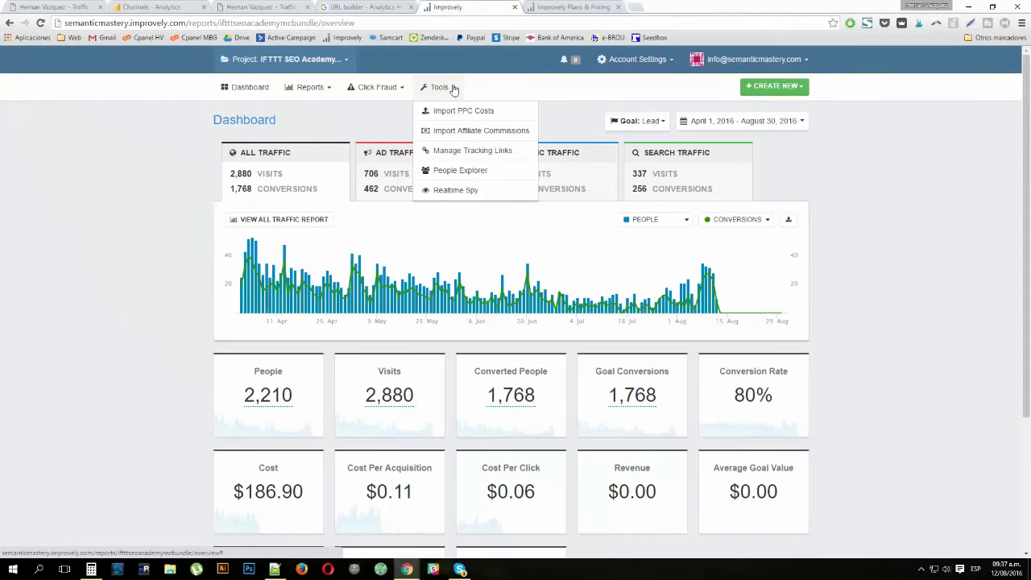
Open the settings of the IFTTT SEO Academy + MC Bundle project, then get its website tracking code and highlight the snippet
click(345, 62)
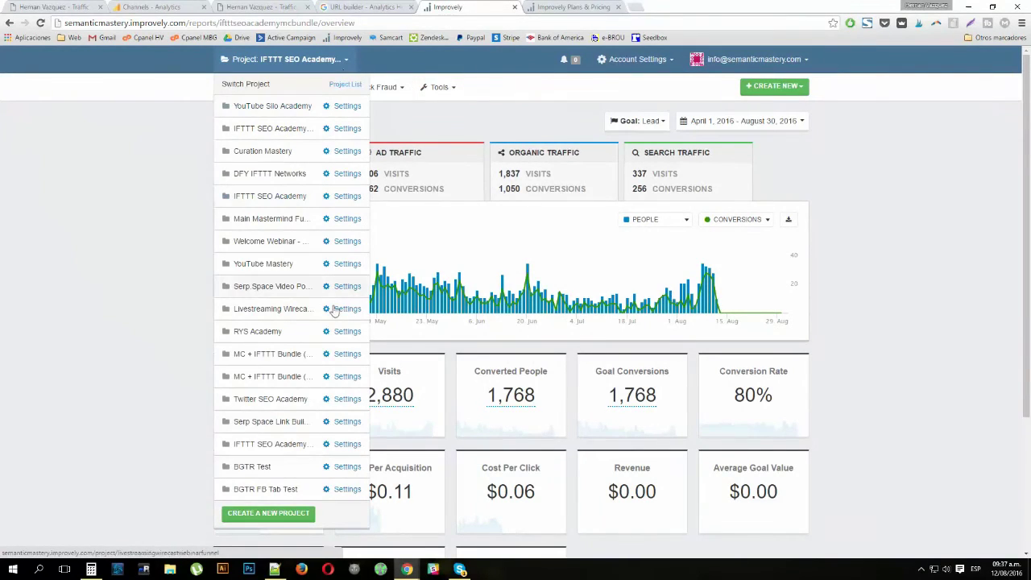
click(347, 129)
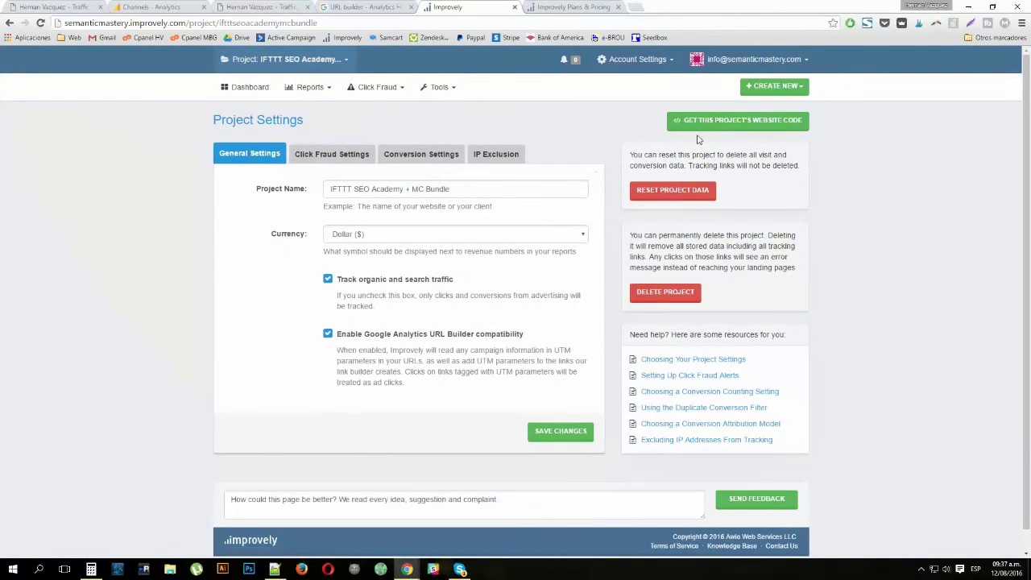
click(707, 122)
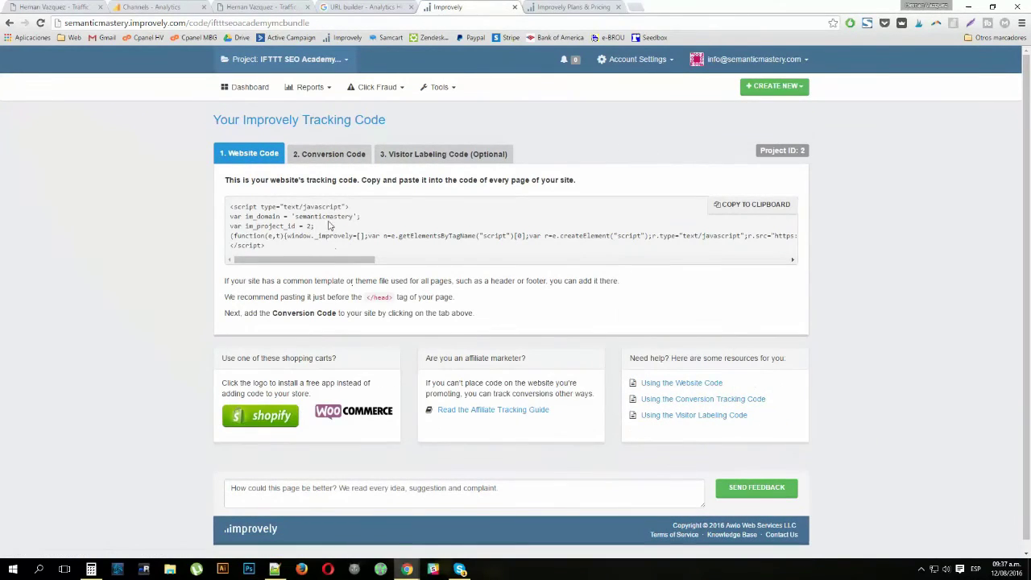
drag(282, 246, 218, 195)
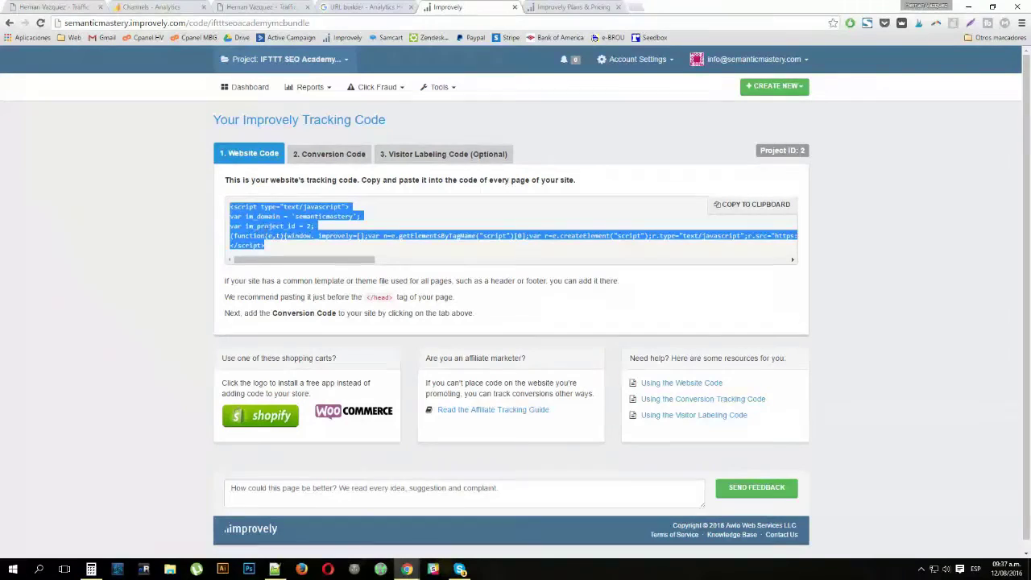
Show the project's conversion code and examine the full snippet with its goal, revenue and reference values
click(330, 154)
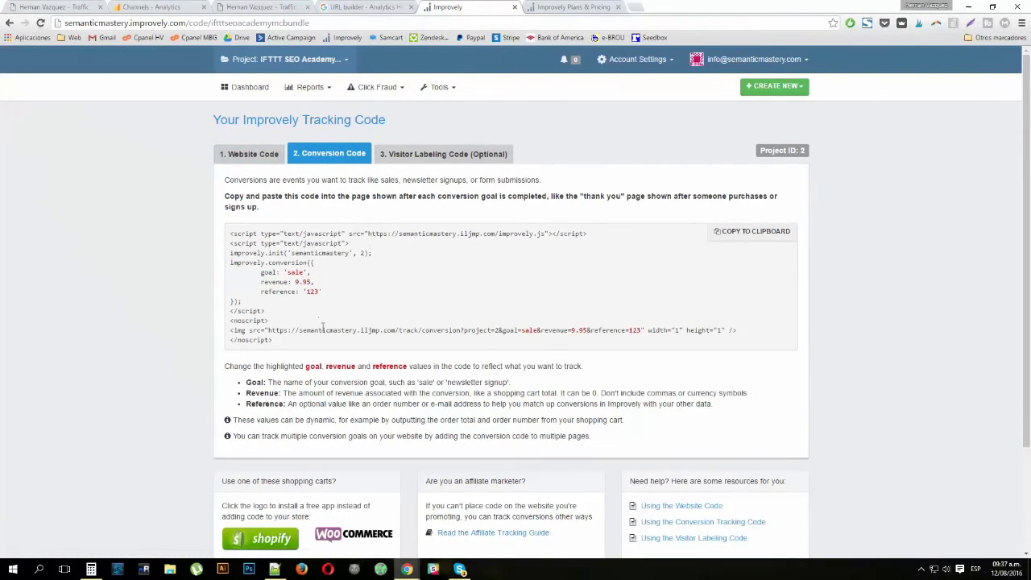
drag(276, 340, 219, 230)
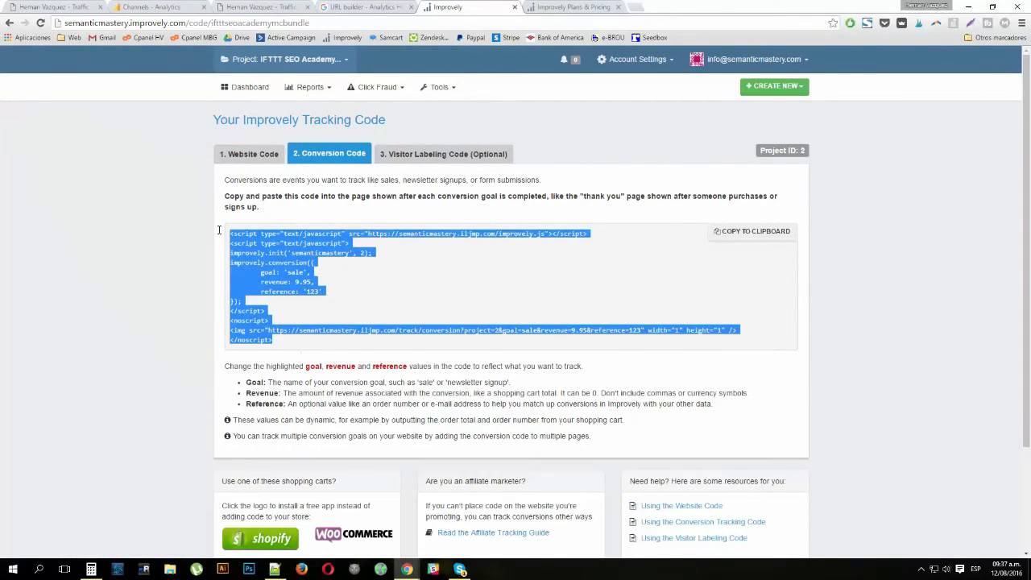
click(289, 306)
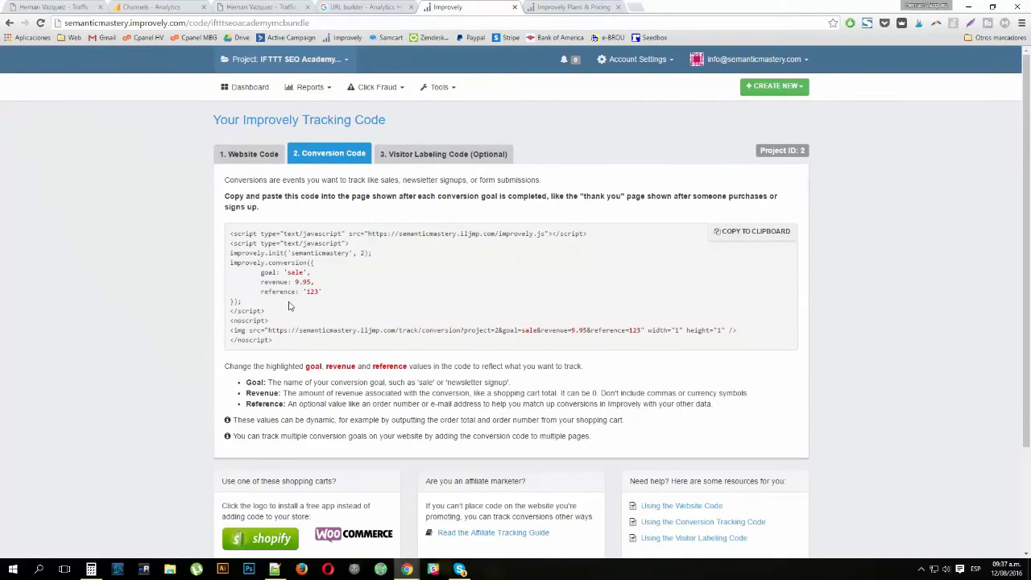
Show the project's website tracking code, then revisit the Google Analytics URL builder help page and the Channels report for Email traffic
click(248, 155)
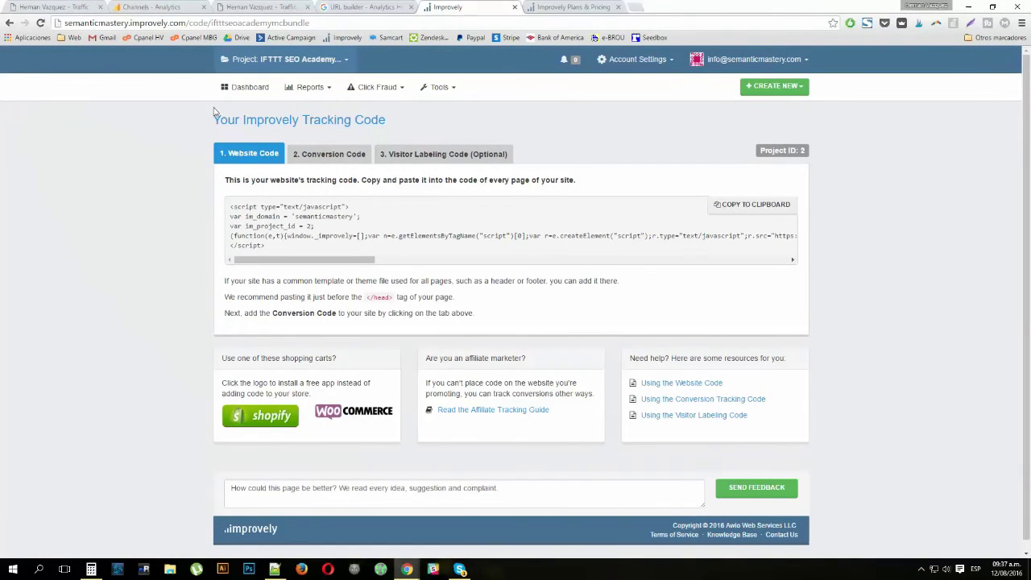
click(397, 5)
scroll(314, 322, up, 4)
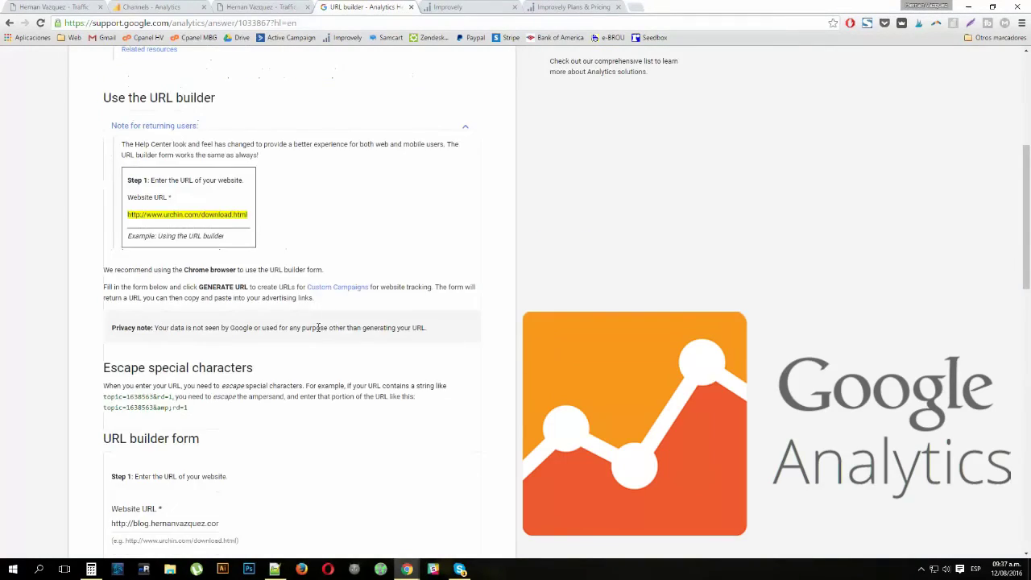
scroll(319, 327, up, 5)
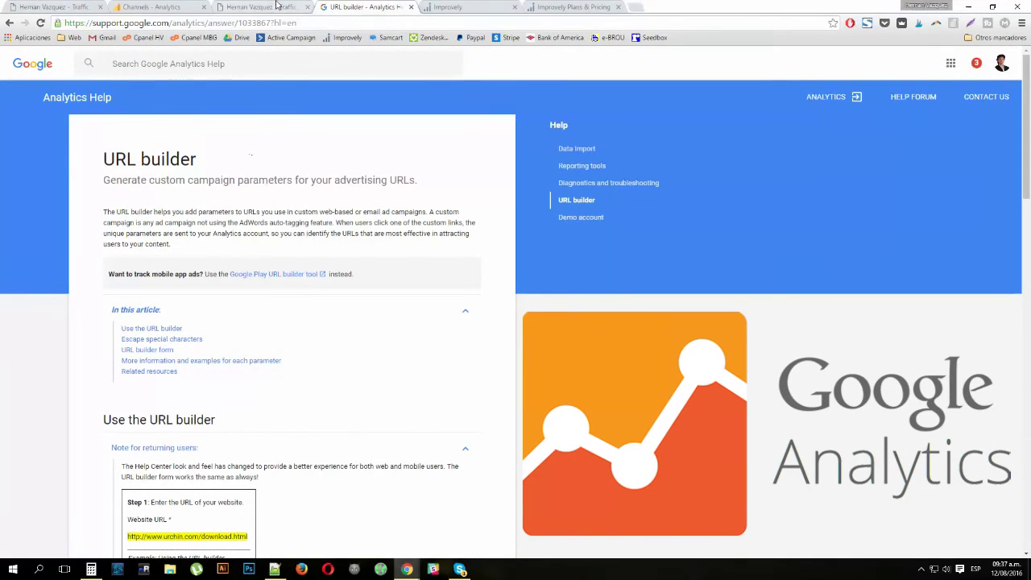
click(185, 7)
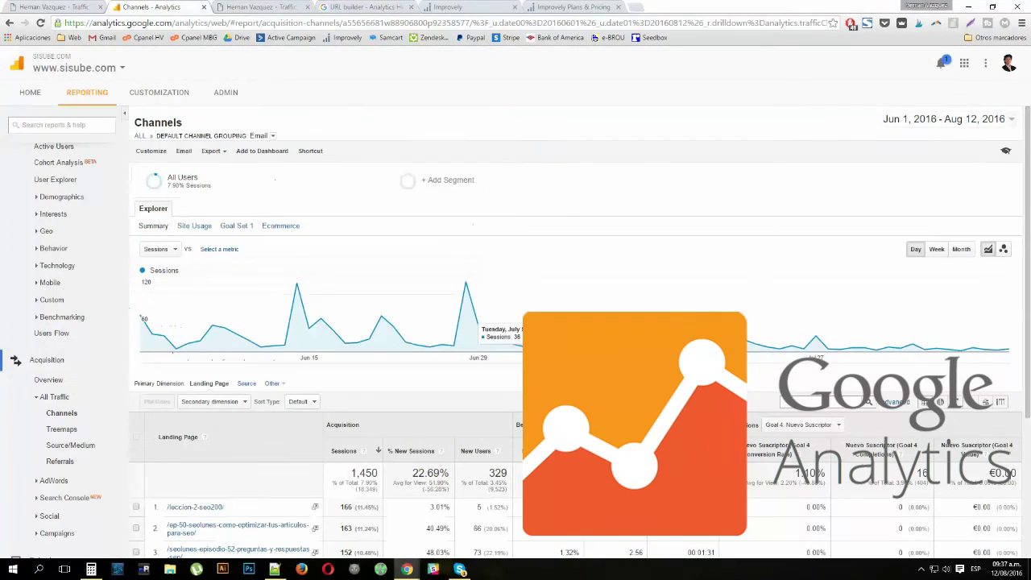
click(348, 6)
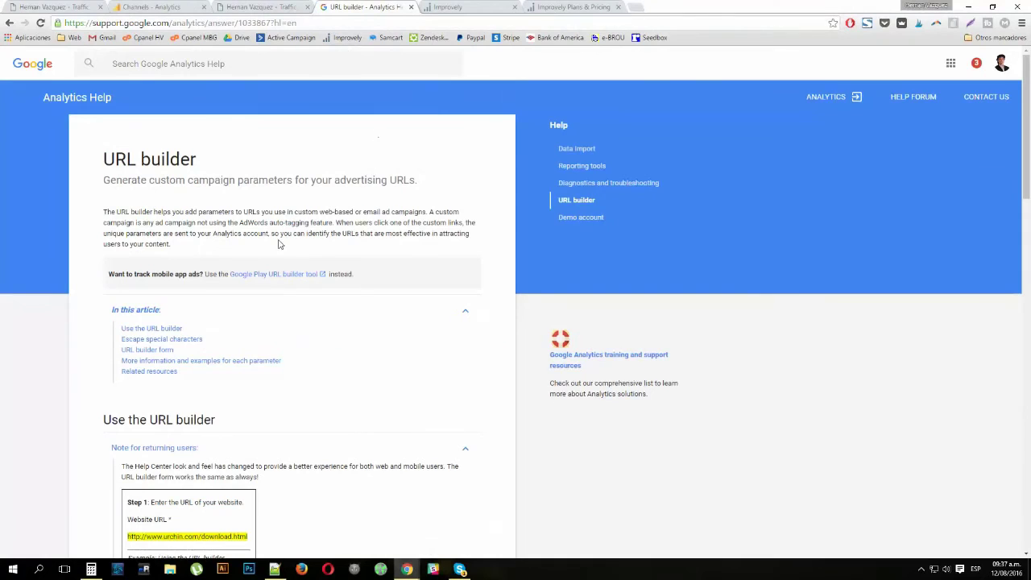
scroll(281, 242, down, 2)
scroll(278, 238, up, 2)
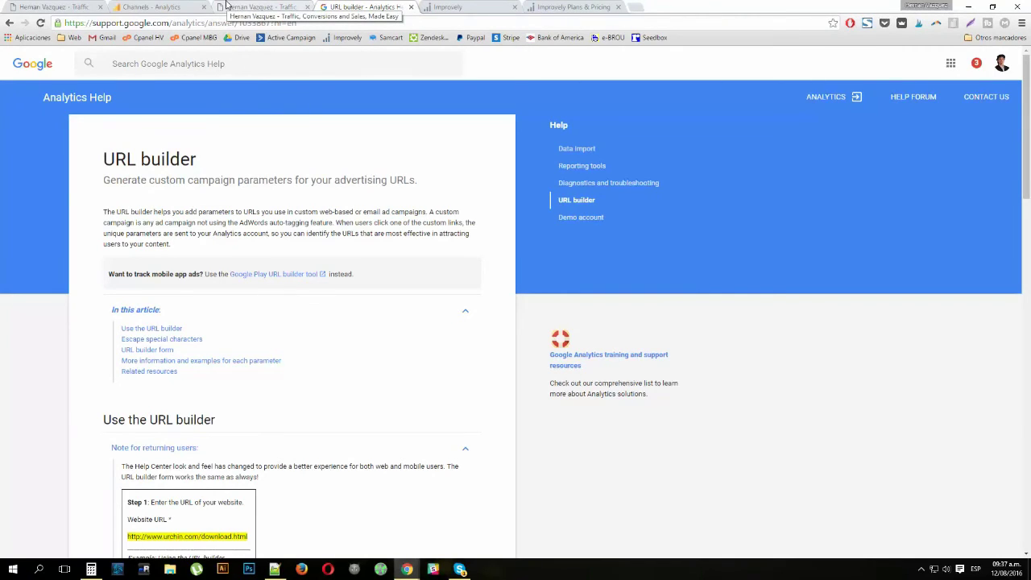
Move the UTM-tagged blog page to the end of the open pages, then follow its free traffic guide banner and check the landing page's address
drag(228, 6, 528, 6)
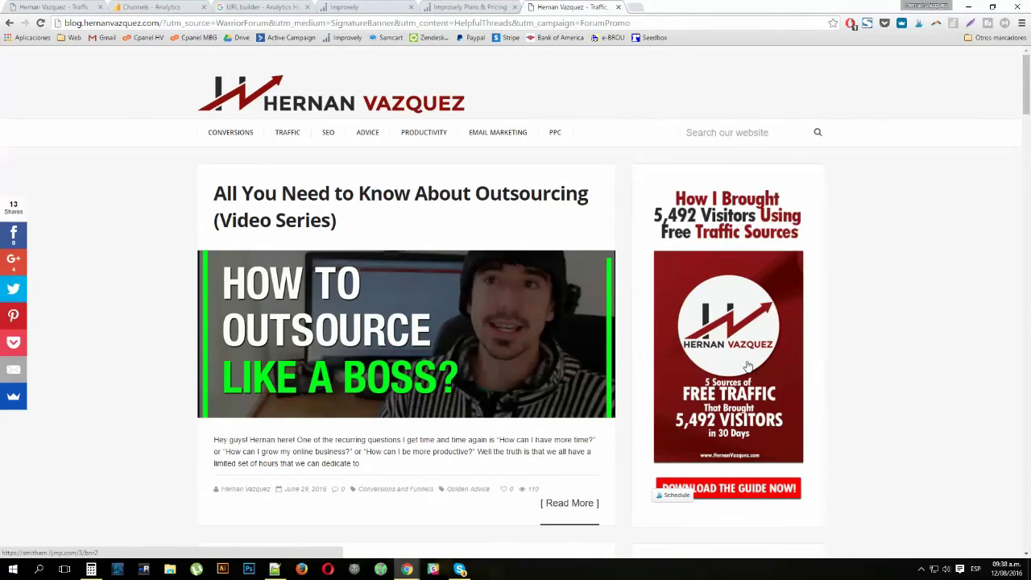
click(725, 402)
click(217, 23)
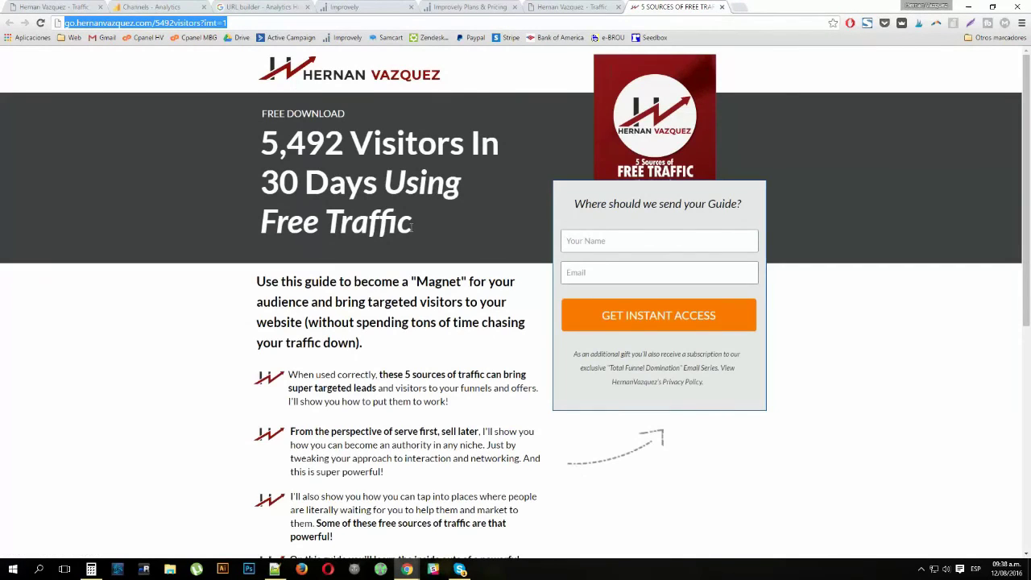
click(411, 228)
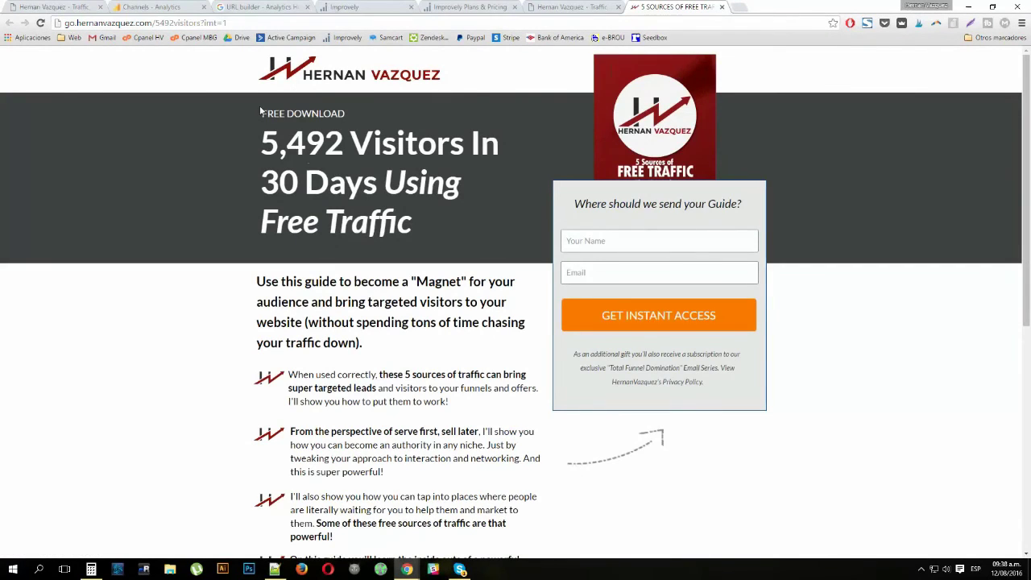
Examine the 5,492 Visitors landing page, including its name and email opt-in form and the guide description
scroll(556, 249, down, 5)
scroll(549, 342, up, 5)
click(593, 236)
click(605, 270)
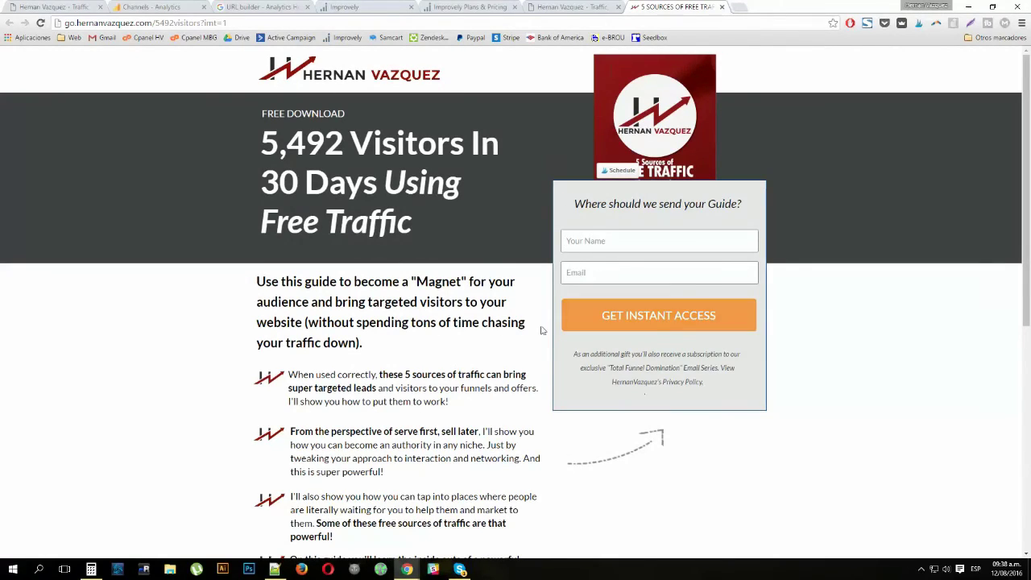
scroll(426, 333, down, 2)
scroll(426, 333, down, 4)
scroll(427, 334, up, 6)
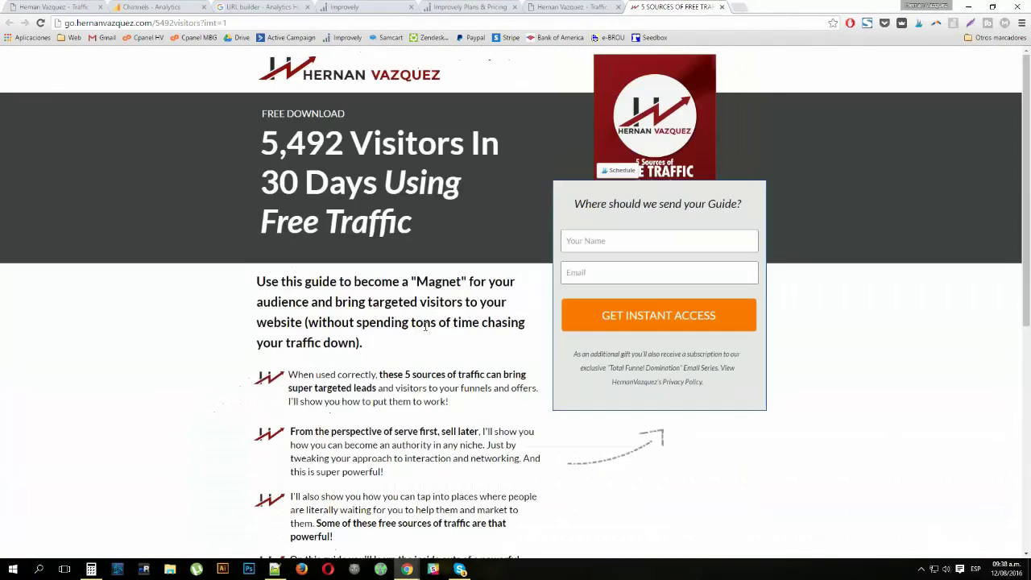
Return to the UTM-tagged blog page and look over the free traffic guide banner in its sidebar
click(554, 5)
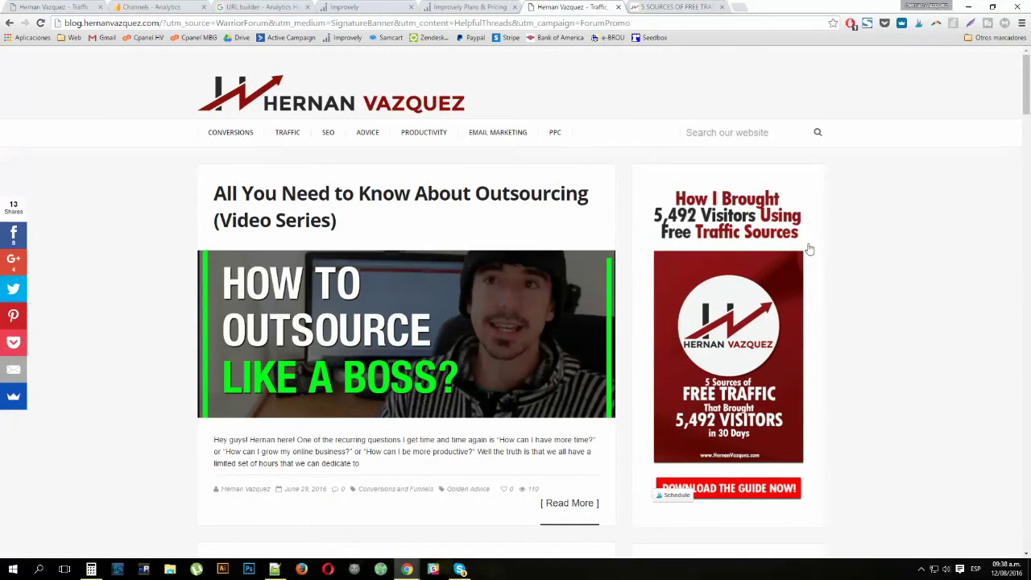
scroll(891, 292, down, 3)
scroll(886, 290, up, 3)
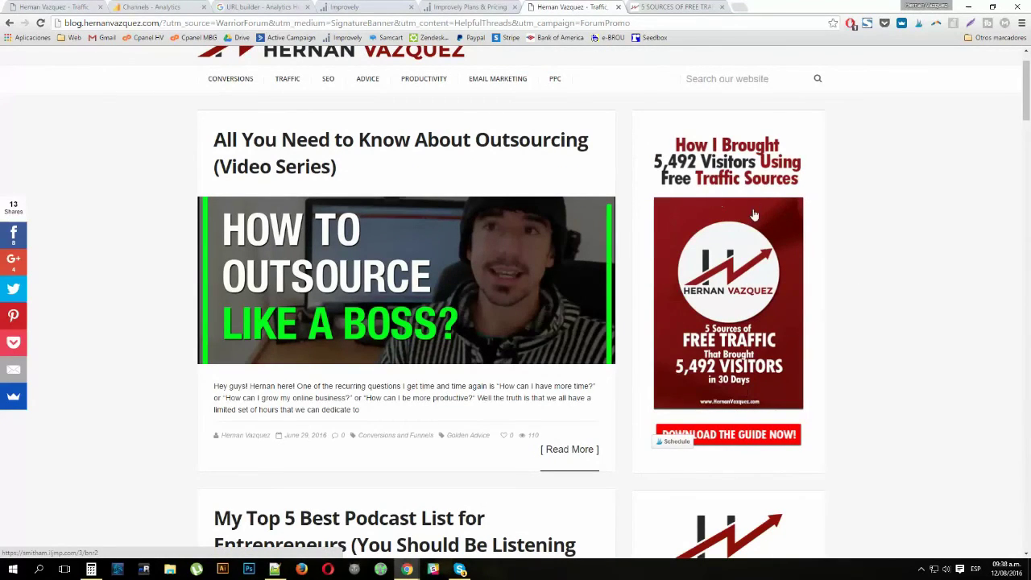
scroll(749, 216, up, 1)
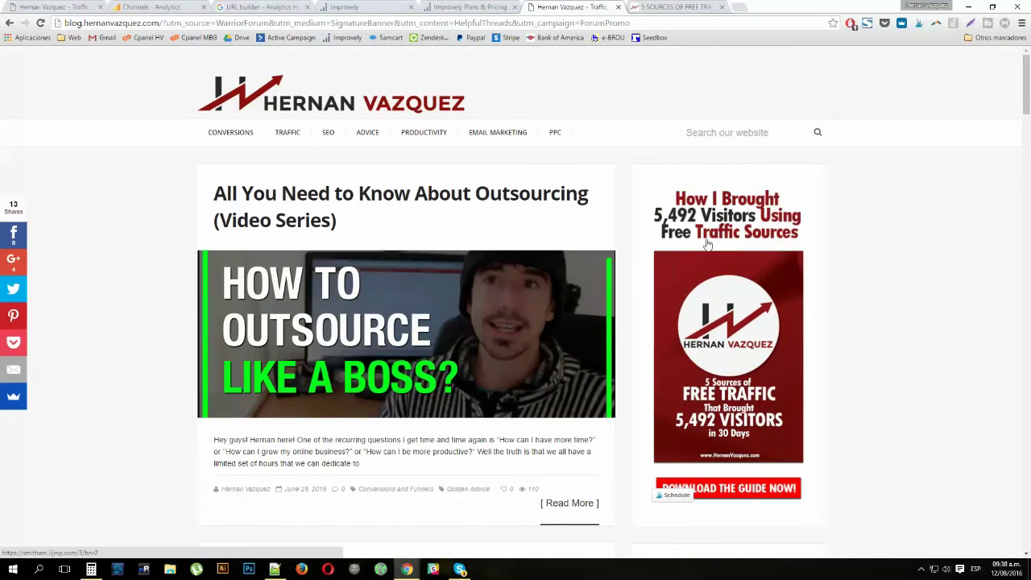